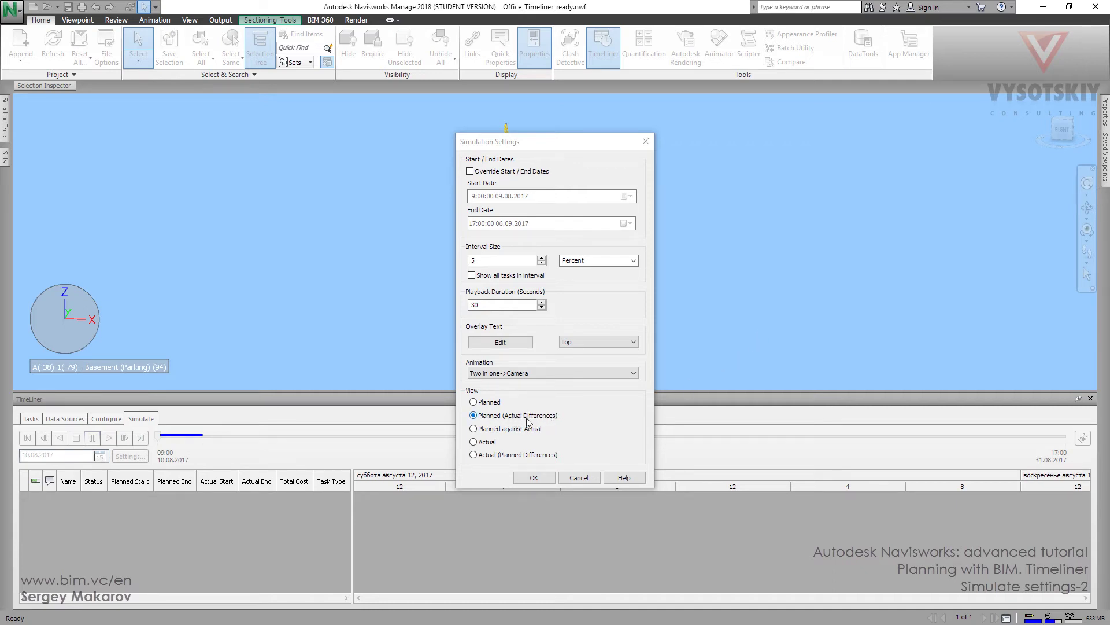
Close Simulation Settings and look through the Tasks, Configure and Simulate tabs.
{"action": "left_click", "coordinate": [534, 478]}
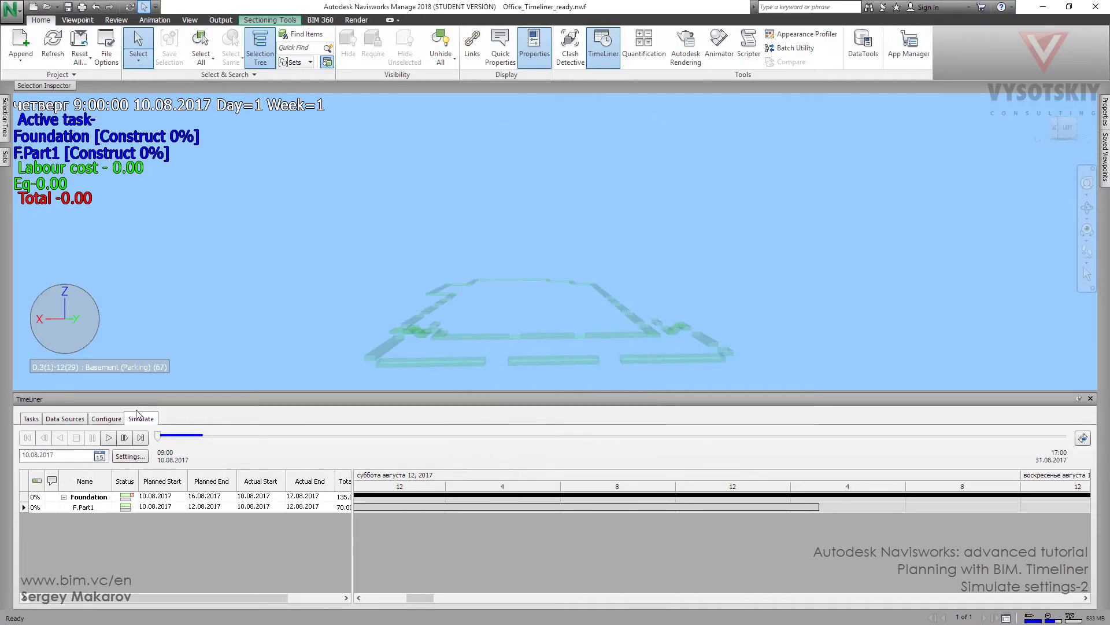
{"action": "left_click", "coordinate": [31, 418]}
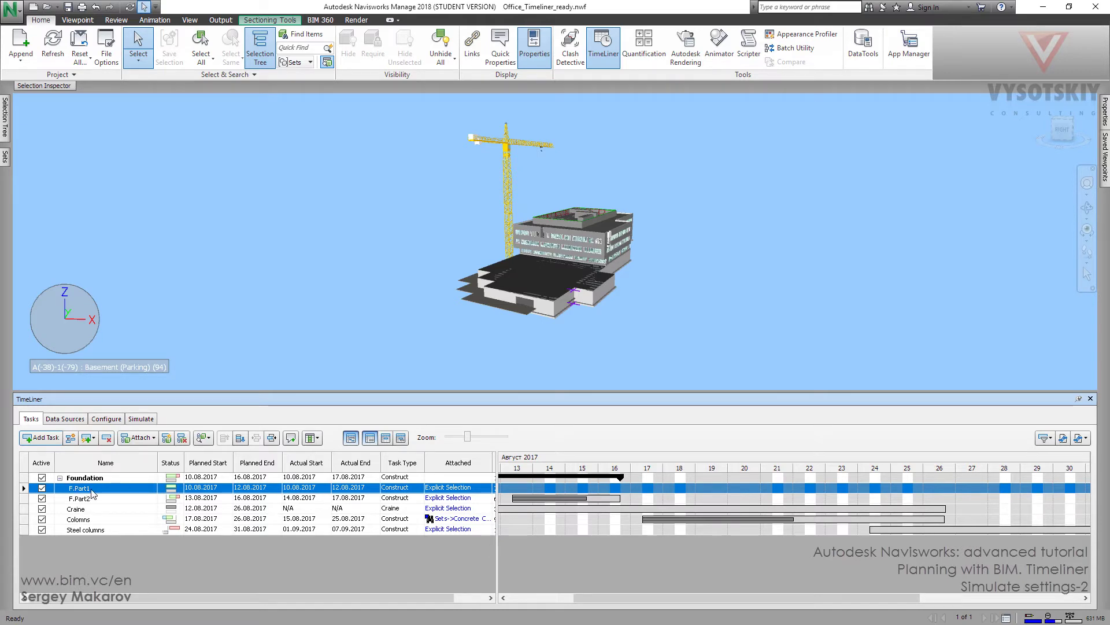
{"action": "left_click", "coordinate": [106, 419]}
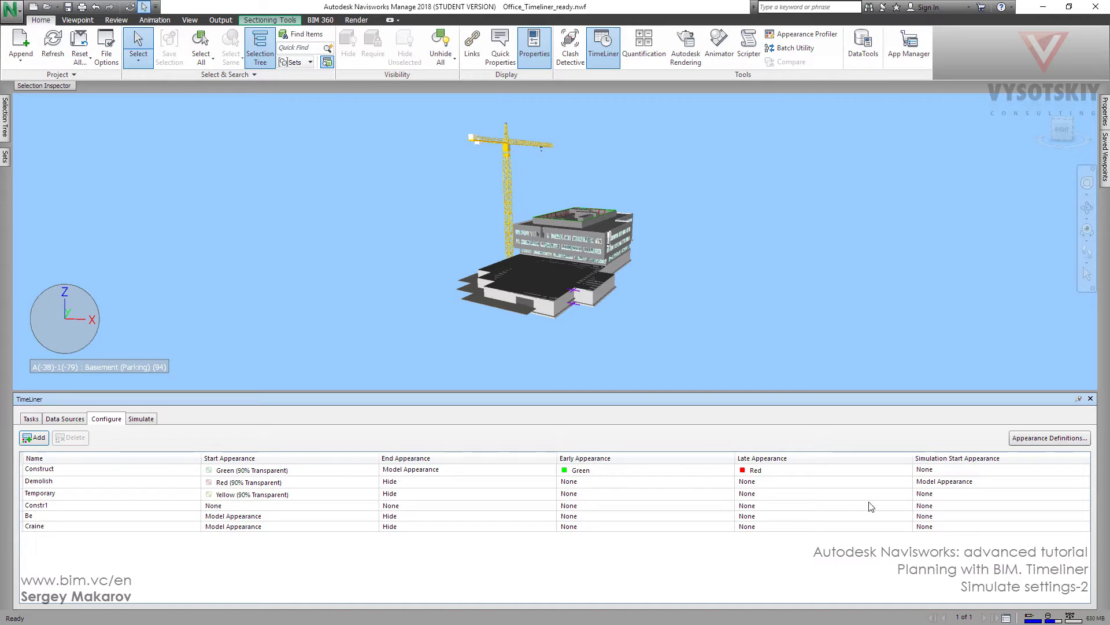
{"action": "left_click", "coordinate": [141, 418]}
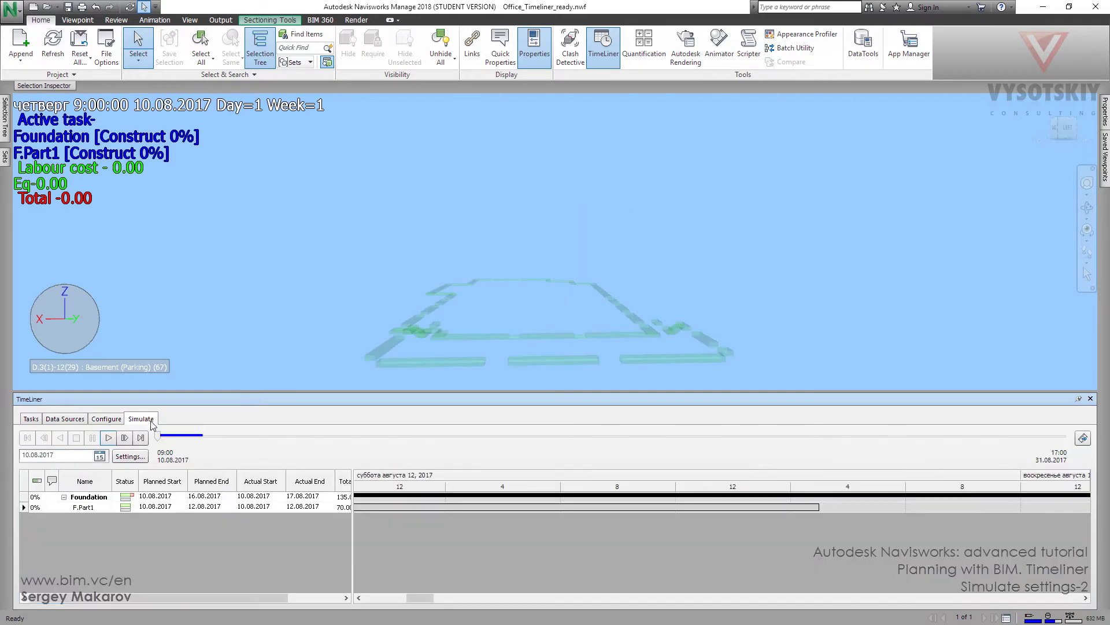
Reconfirm the simulation settings and return to the foundation task list.
{"action": "left_click", "coordinate": [130, 457]}
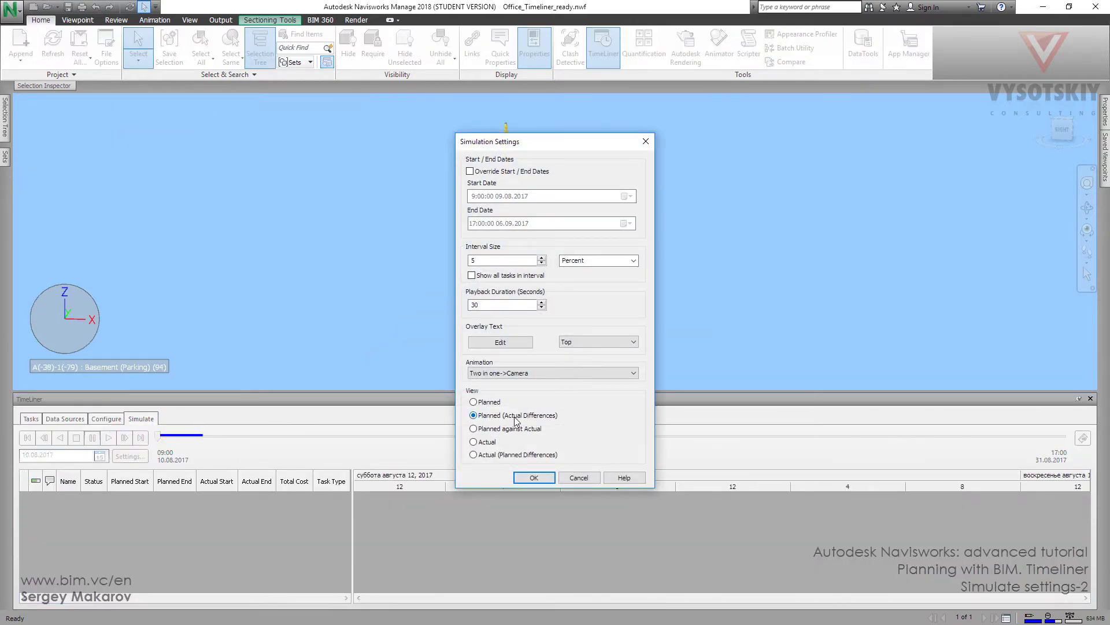
{"action": "left_click", "coordinate": [532, 477]}
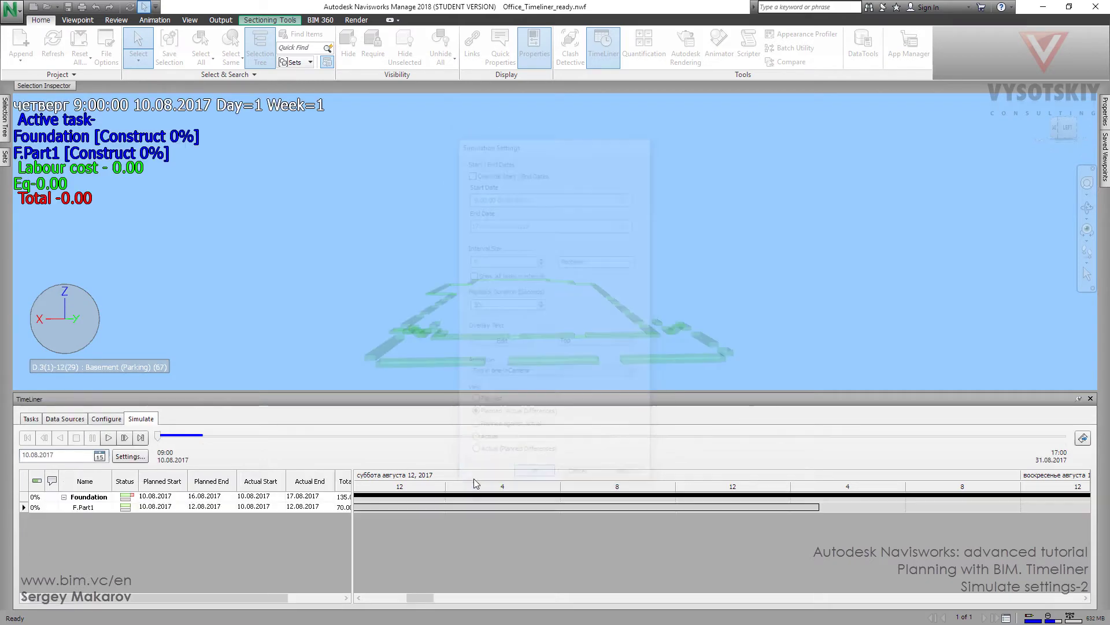
{"action": "left_click", "coordinate": [32, 419]}
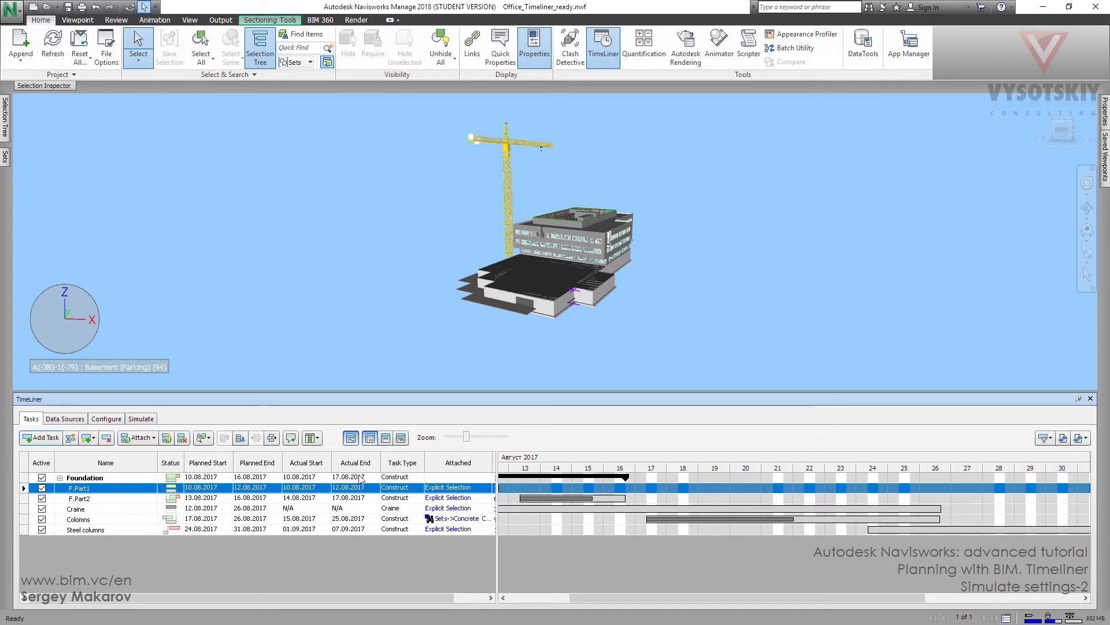
Set F.Part1's actual start to 09.08.2017 from the calendar.
{"action": "left_click", "coordinate": [328, 490]}
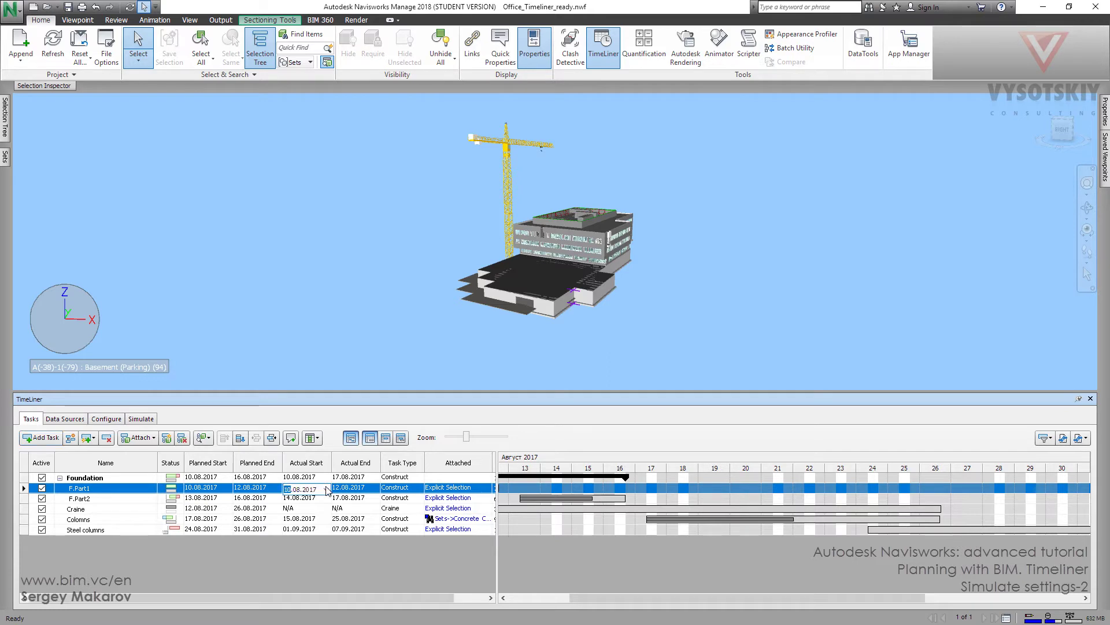
{"action": "left_click", "coordinate": [326, 489]}
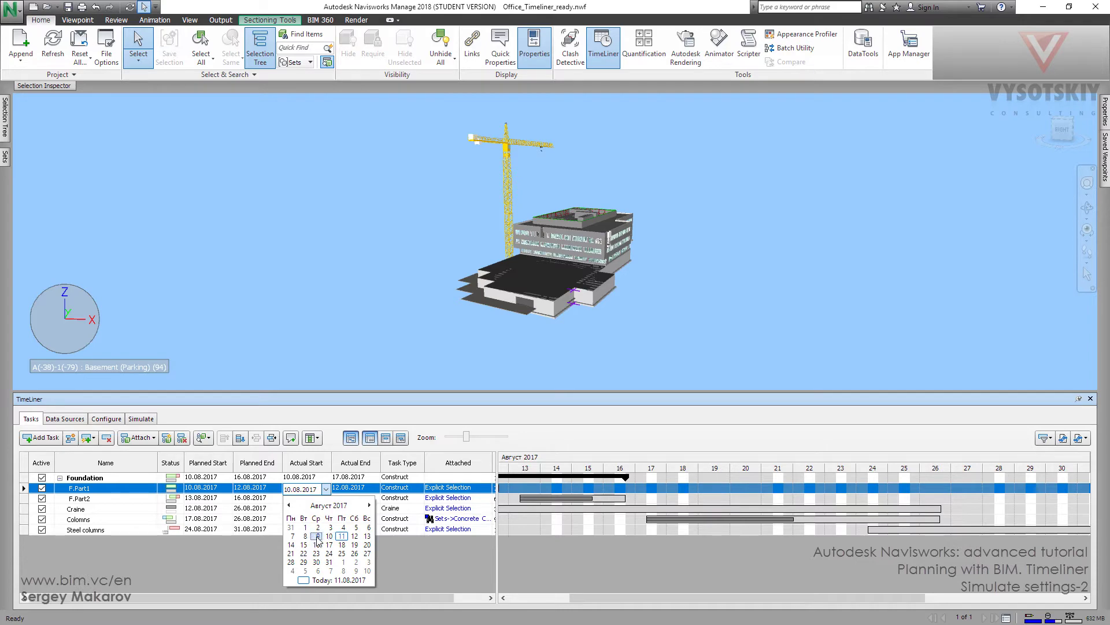
{"action": "left_click", "coordinate": [317, 536]}
Check the simulation settings, play and pause the simulation, then return to the task list.
{"action": "left_click", "coordinate": [139, 419]}
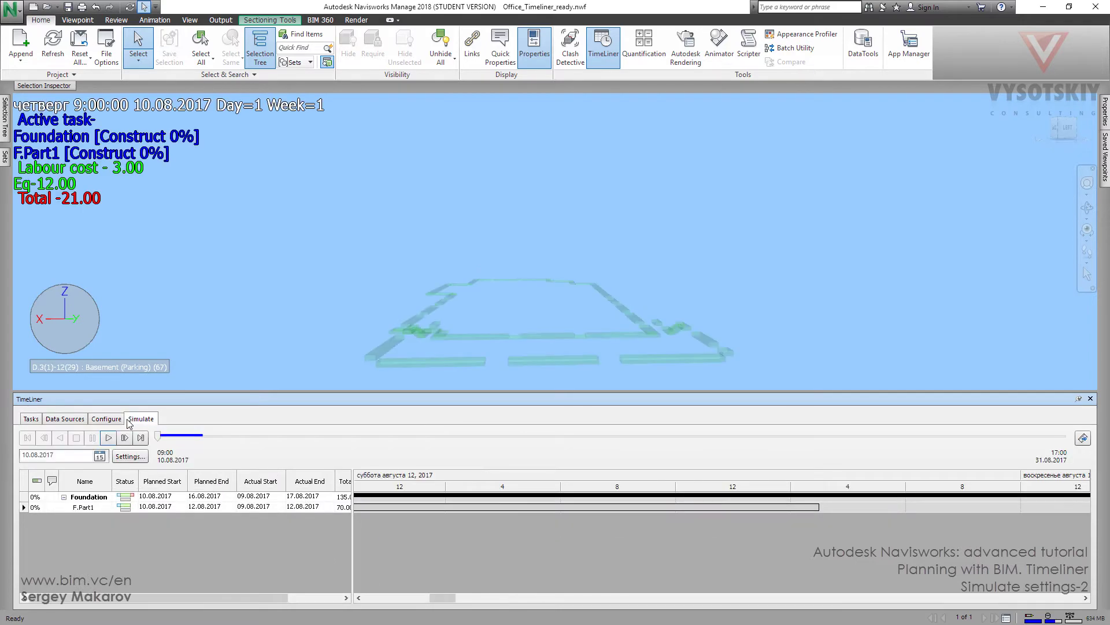
{"action": "left_click", "coordinate": [130, 457]}
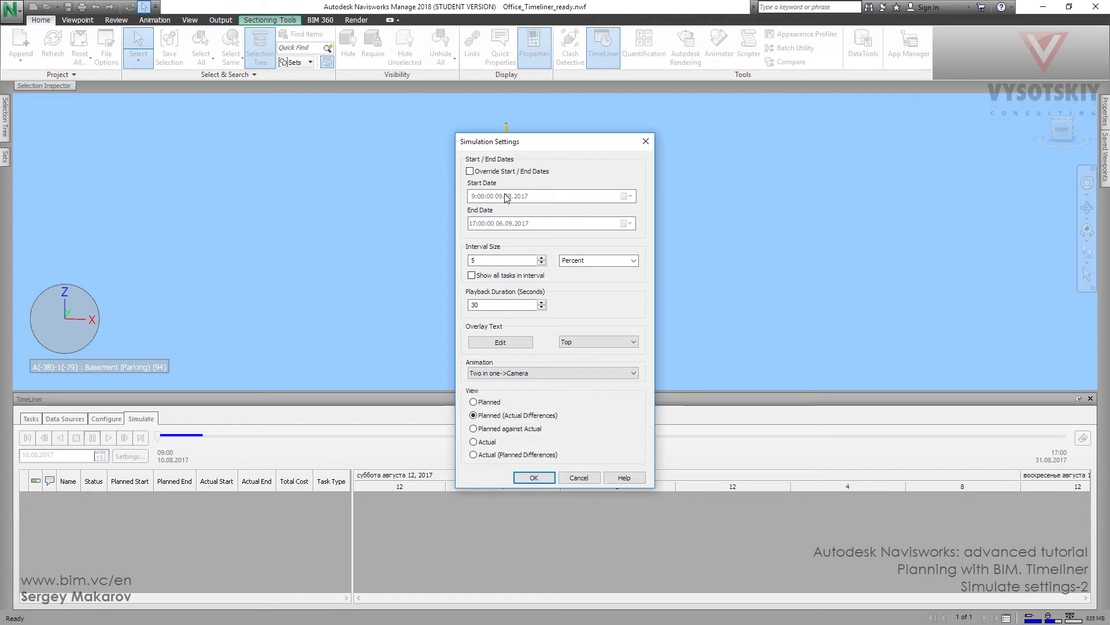
{"action": "left_click", "coordinate": [533, 478]}
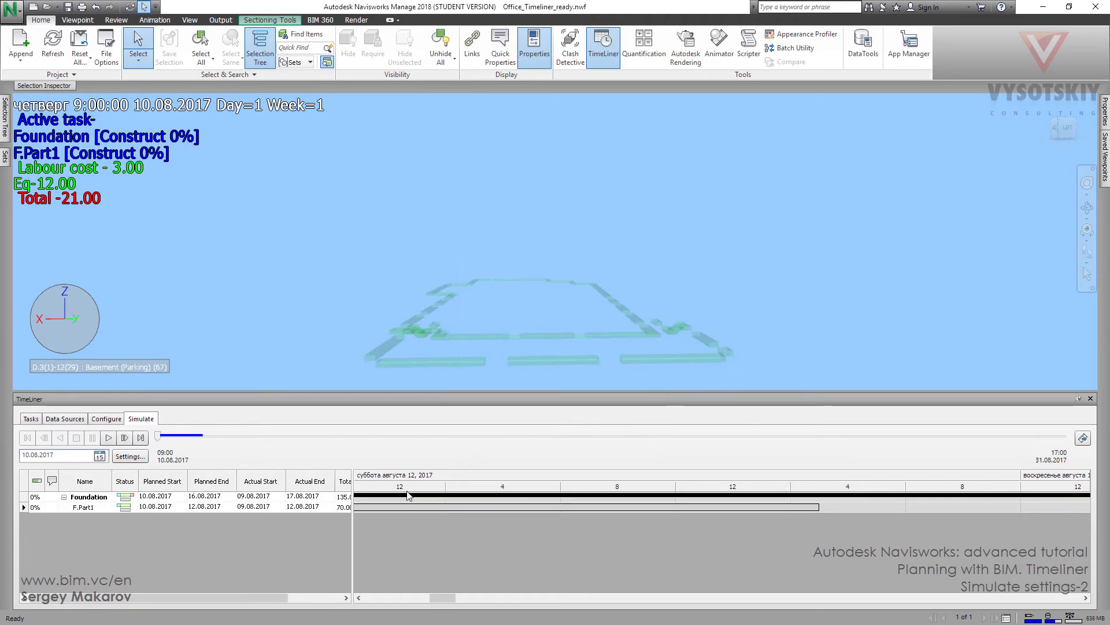
{"action": "left_click", "coordinate": [108, 439]}
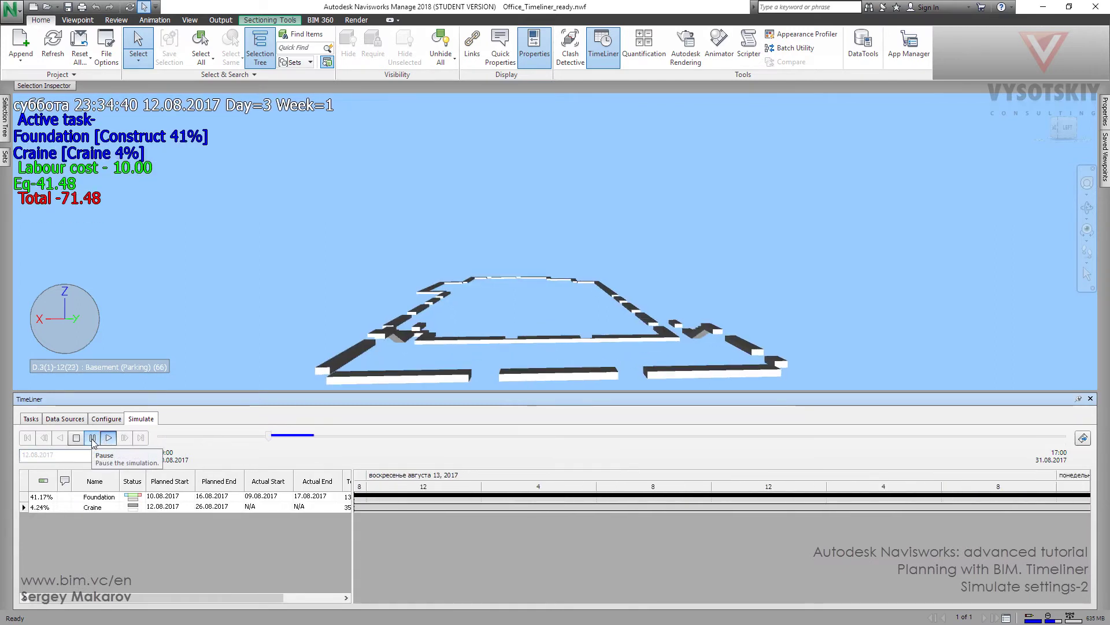
{"action": "left_click", "coordinate": [93, 439]}
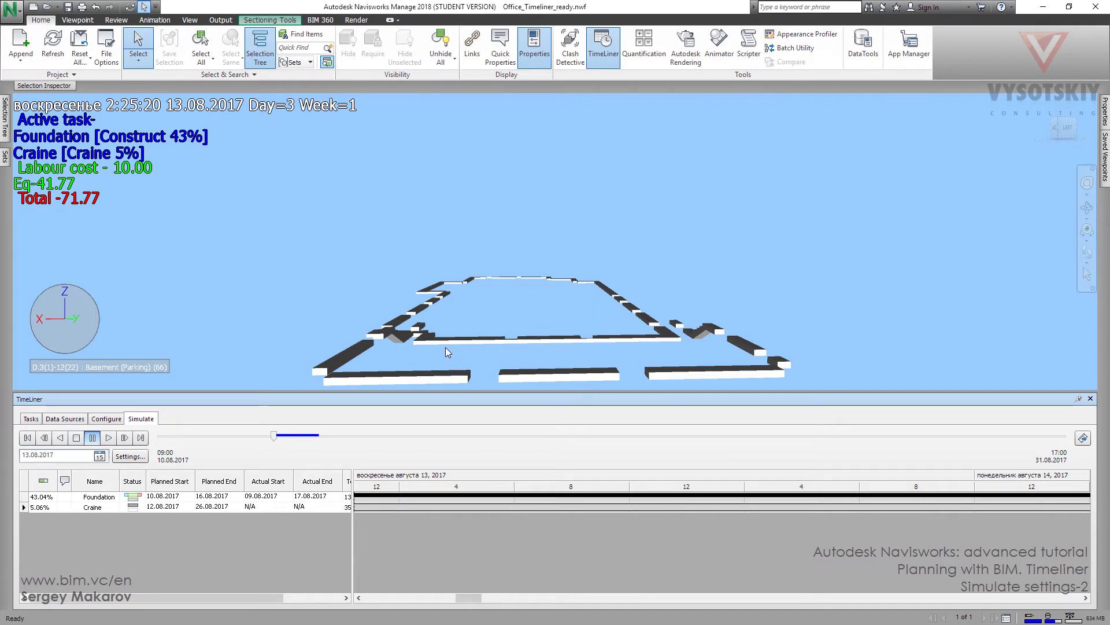
{"action": "left_click", "coordinate": [130, 456]}
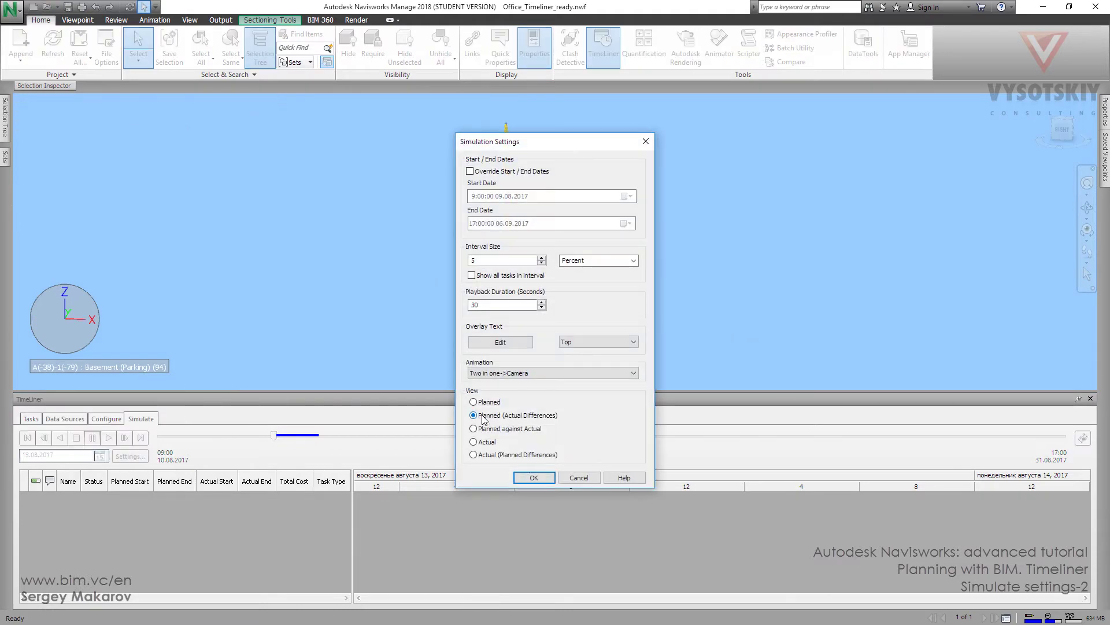
{"action": "left_click", "coordinate": [534, 478]}
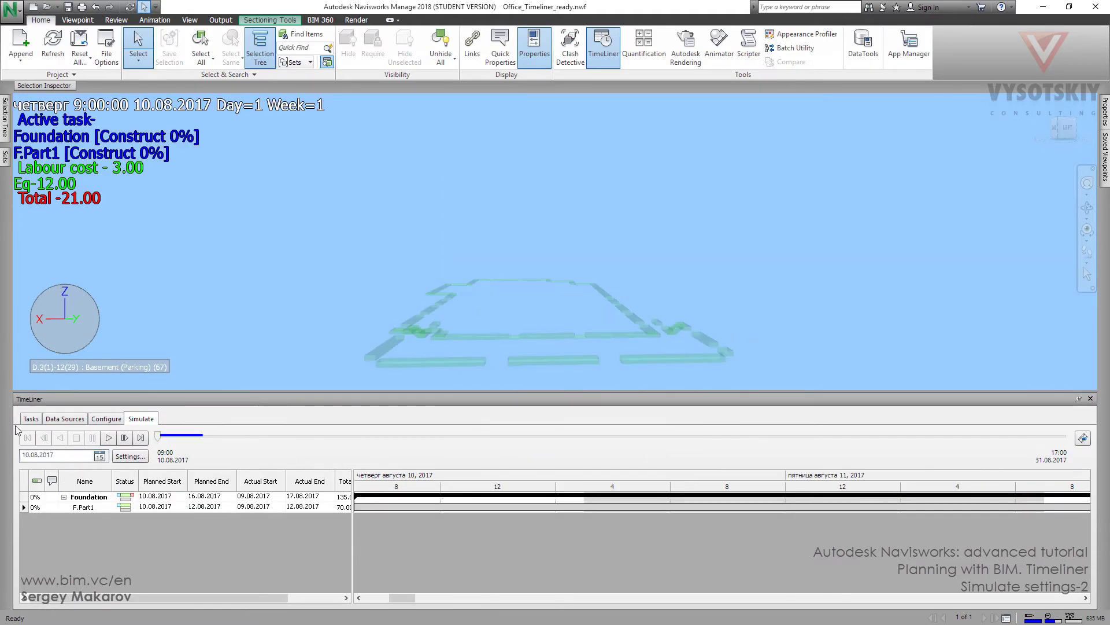
{"action": "left_click", "coordinate": [31, 418]}
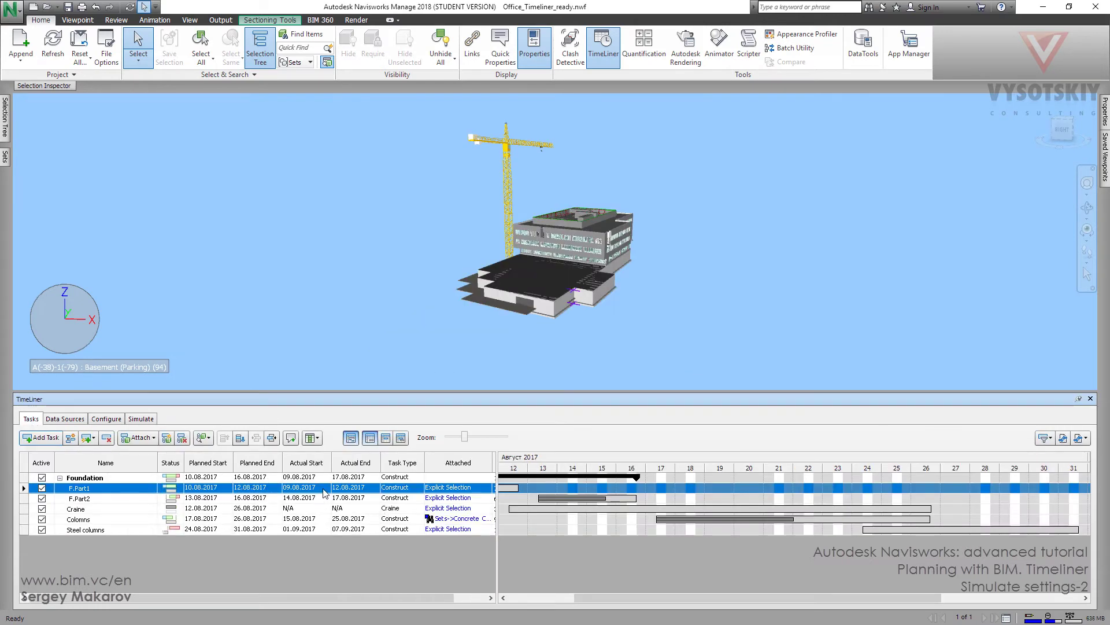
Change F.Part1's actual start to 11.08.2017 and check the red Late appearance in the simulation.
{"action": "left_click", "coordinate": [327, 490]}
{"action": "left_click", "coordinate": [327, 490]}
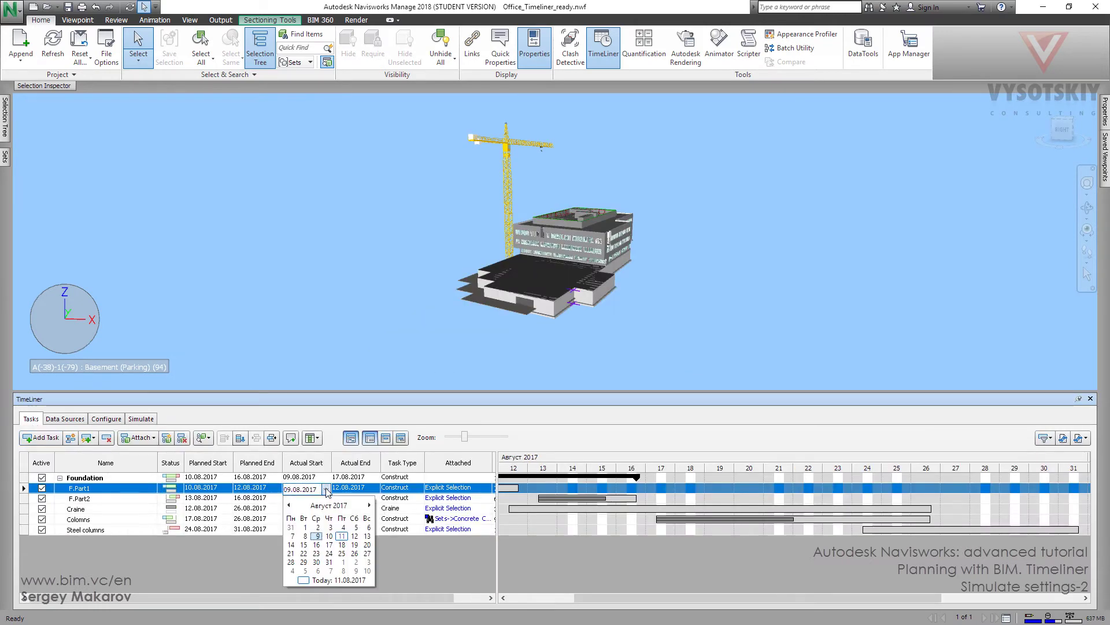
{"action": "left_click", "coordinate": [342, 537]}
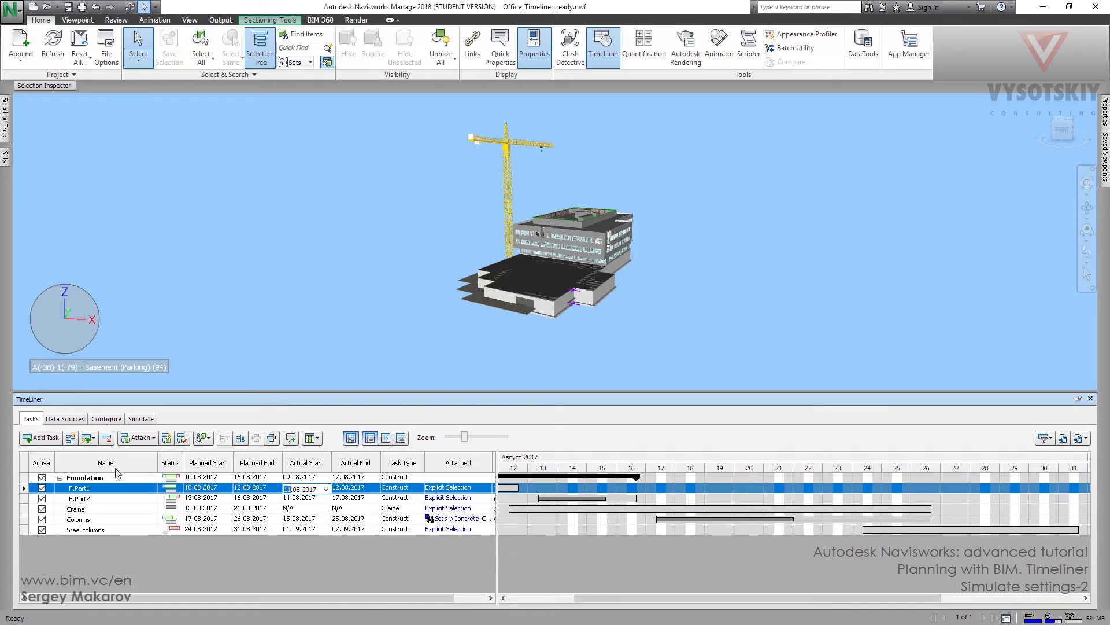
{"action": "left_click", "coordinate": [139, 419]}
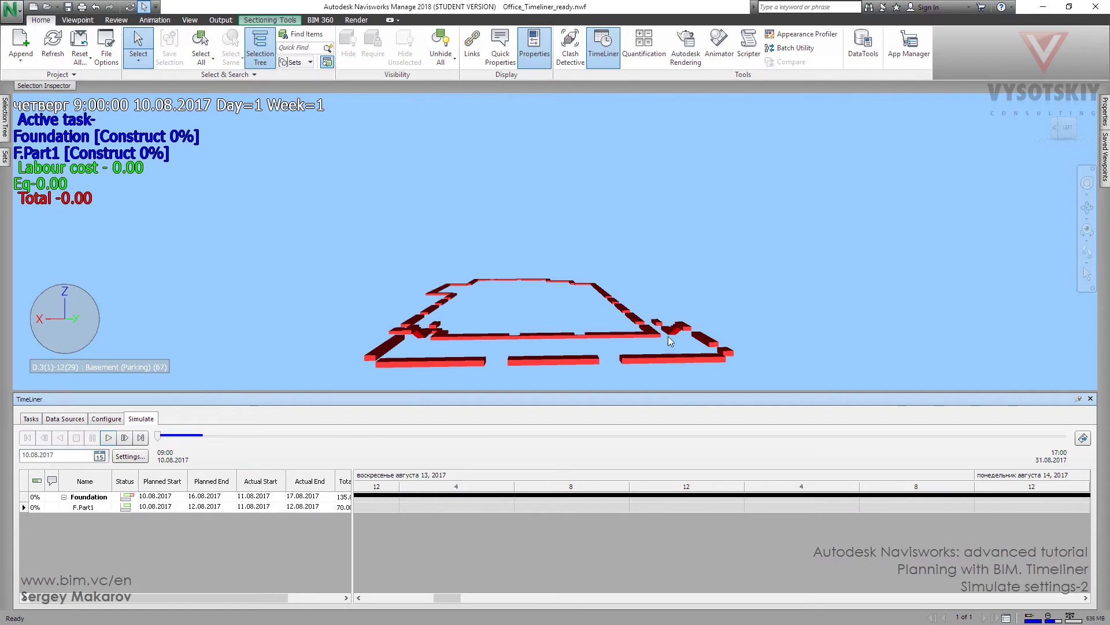
{"action": "left_click", "coordinate": [106, 418]}
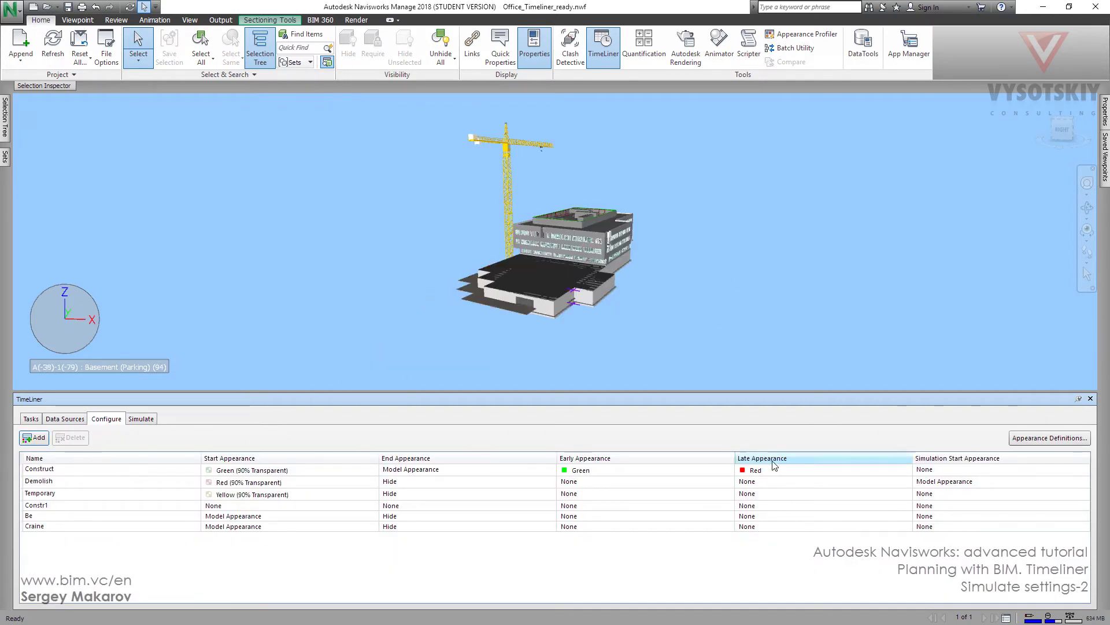
{"action": "left_click", "coordinate": [138, 418]}
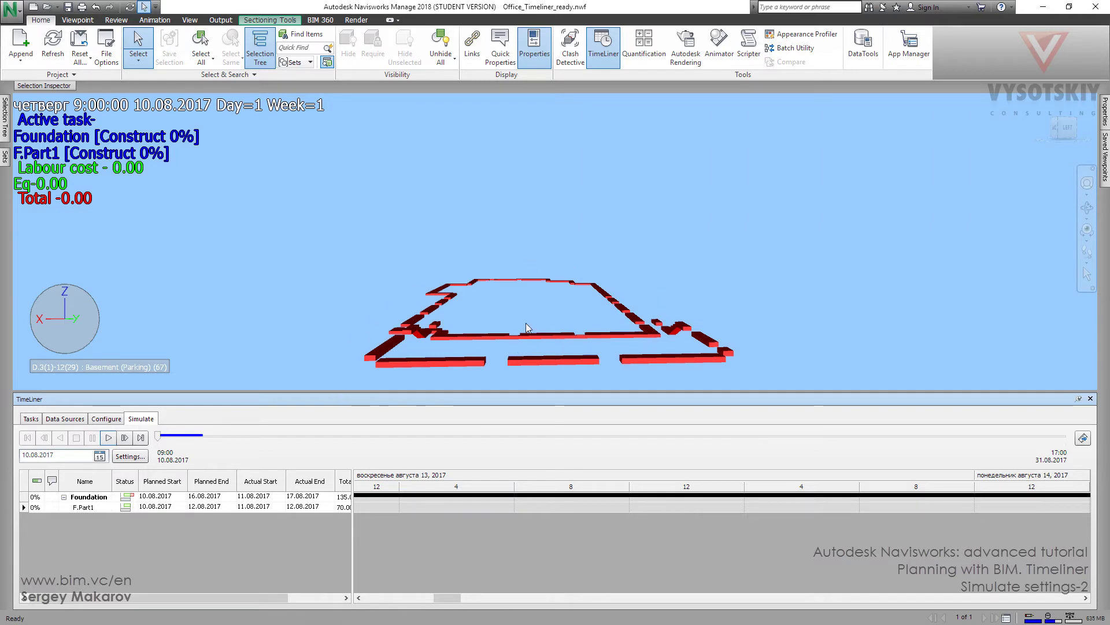
Play the simulation to about 60%, pause it, and return to the task list.
{"action": "left_click", "coordinate": [109, 438]}
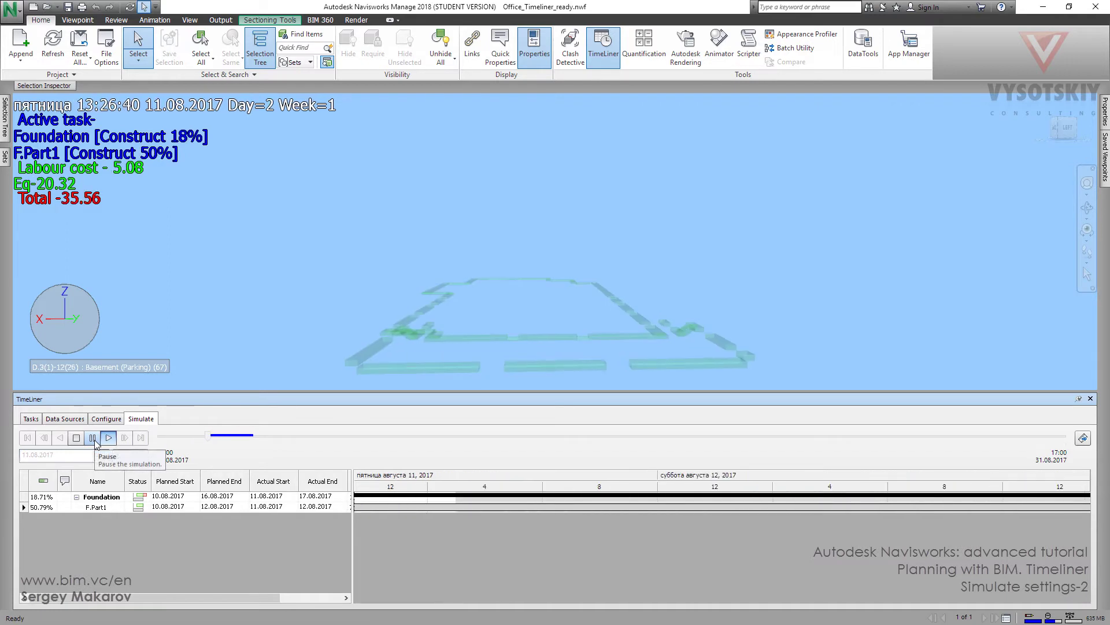
{"action": "left_click", "coordinate": [92, 438]}
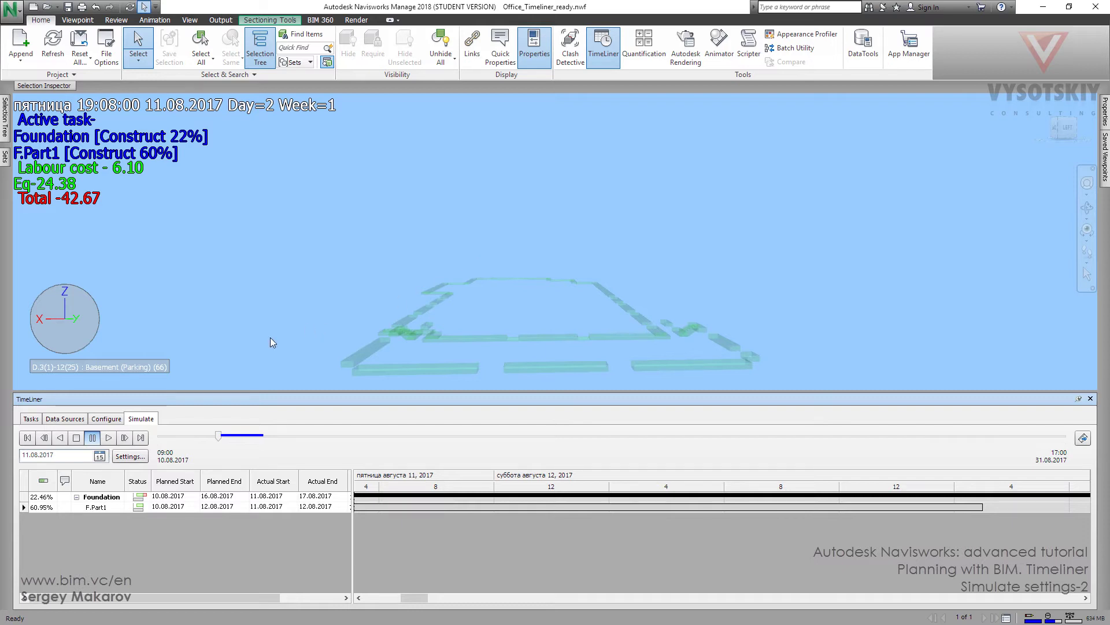
{"action": "left_click", "coordinate": [31, 419]}
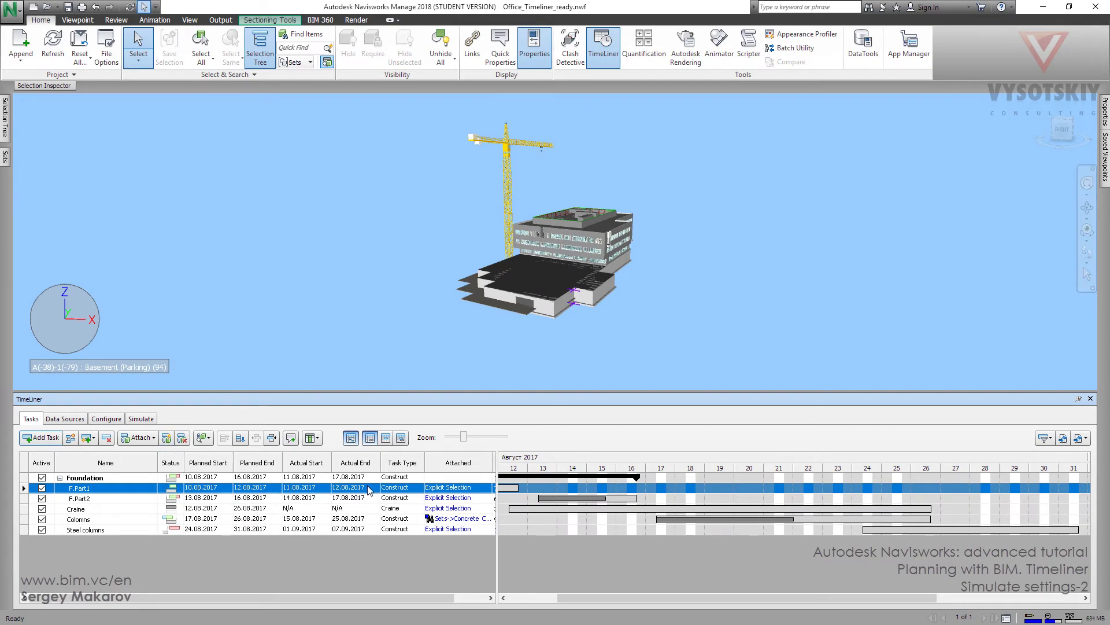
Set F.Part1's planned end to 13.08.2017 and view the simulation from 10.08.2017.
{"action": "left_click", "coordinate": [266, 488]}
{"action": "left_click", "coordinate": [277, 490]}
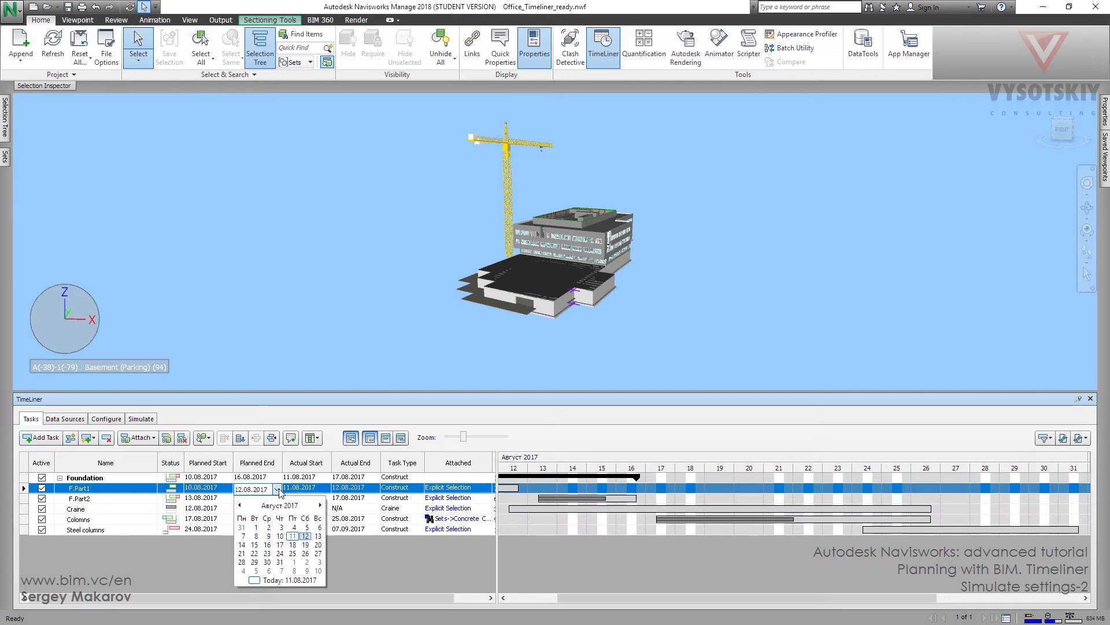
{"action": "left_click", "coordinate": [319, 535]}
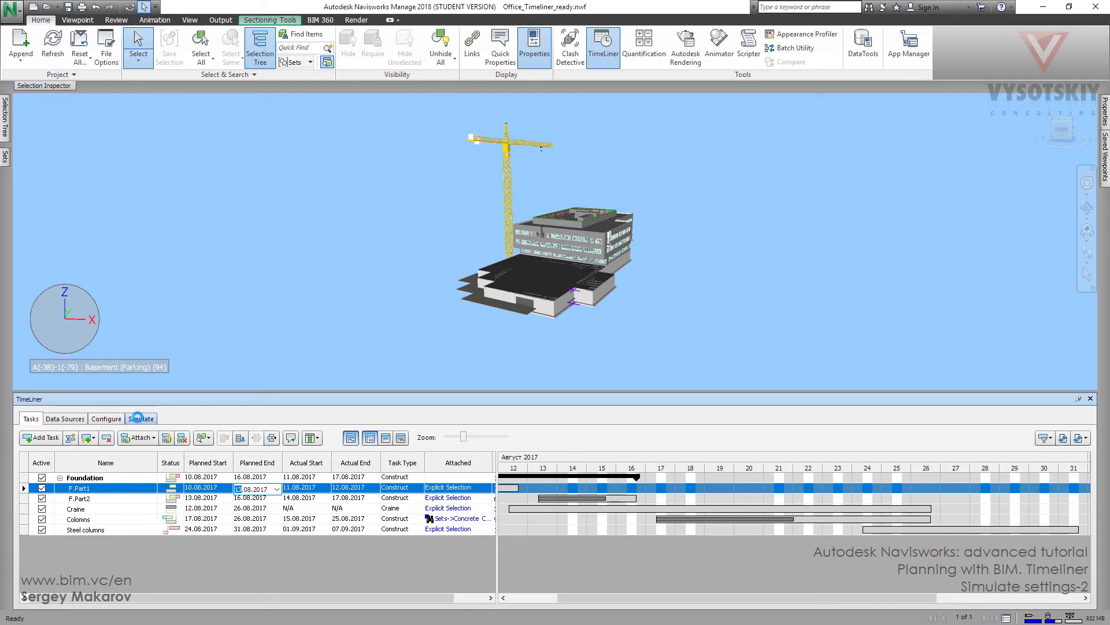
{"action": "left_click", "coordinate": [142, 418]}
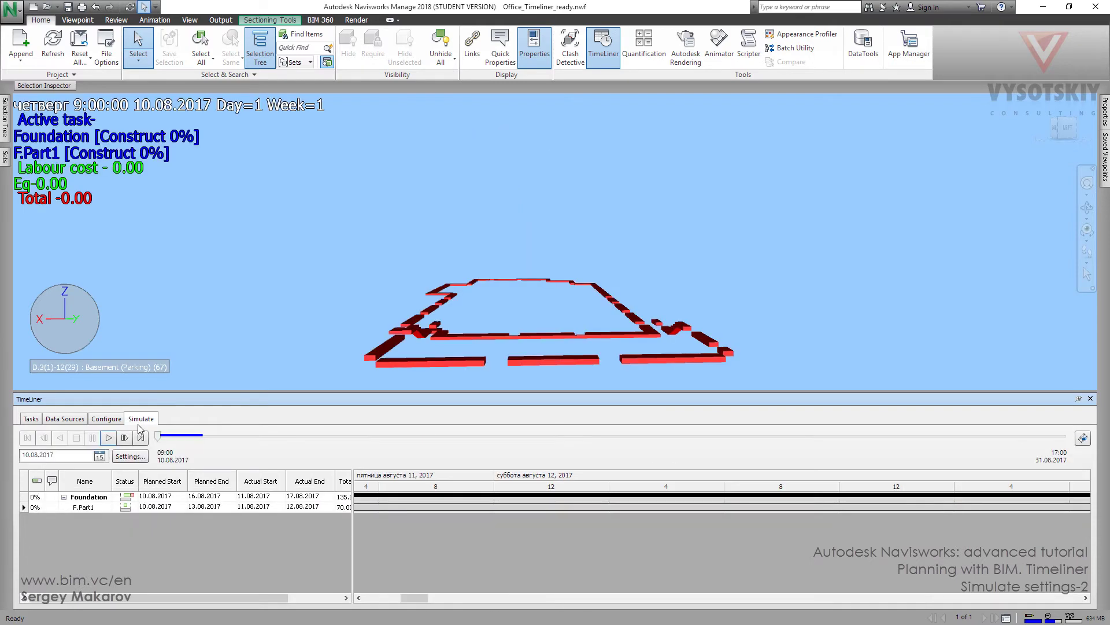
Pause the simulation around 12.08.2017 and review Construct's Green Early / Red Late appearances.
{"action": "left_click", "coordinate": [109, 438]}
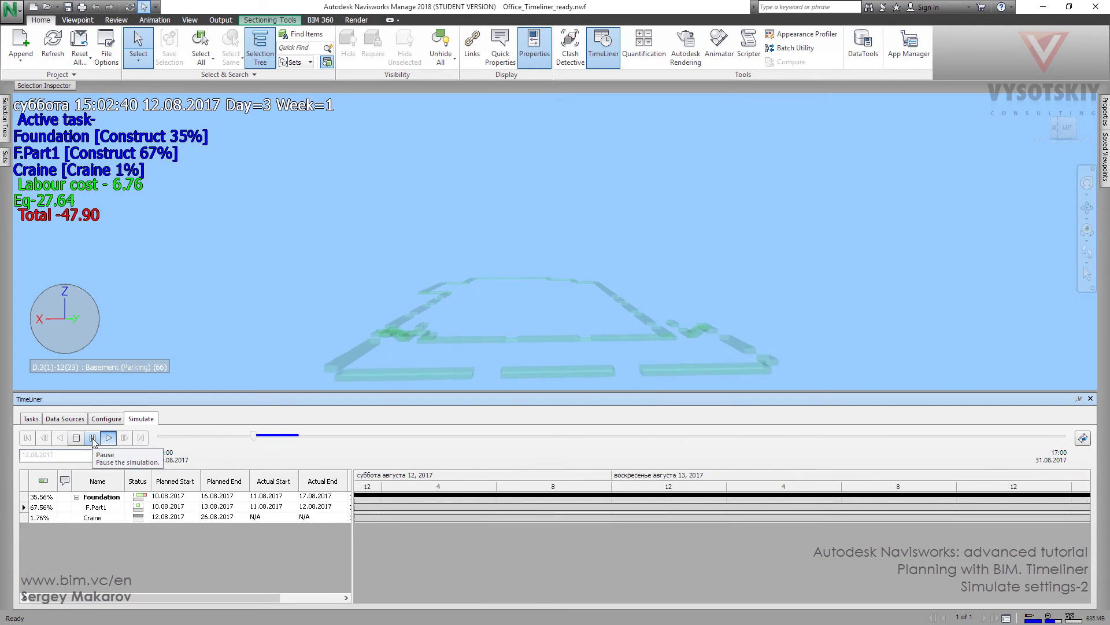
{"action": "left_click", "coordinate": [93, 438]}
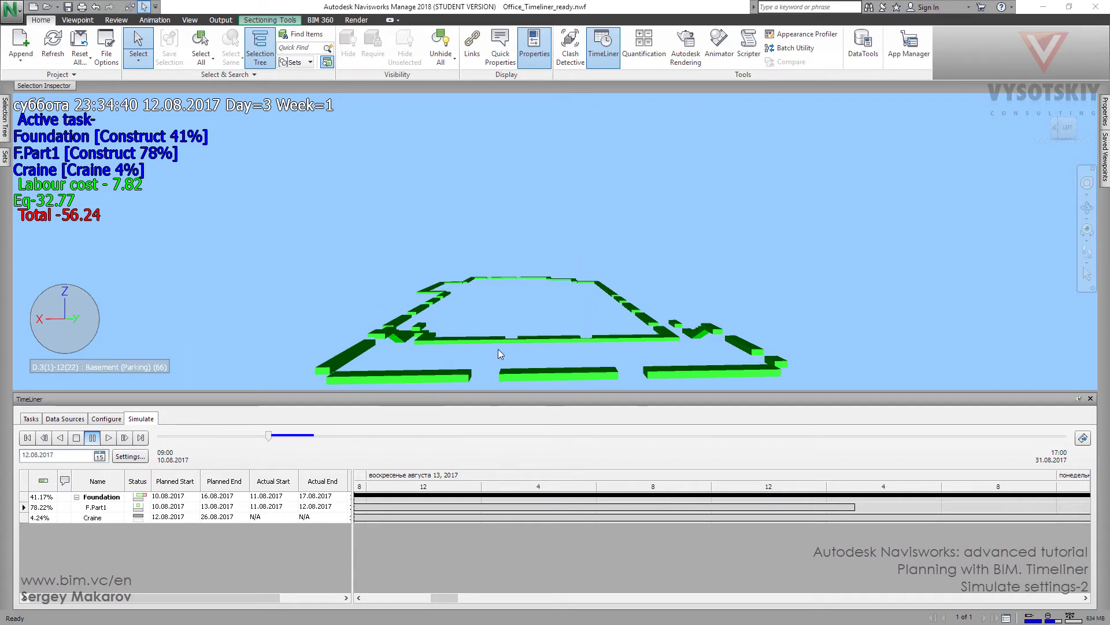
{"action": "left_click", "coordinate": [106, 418]}
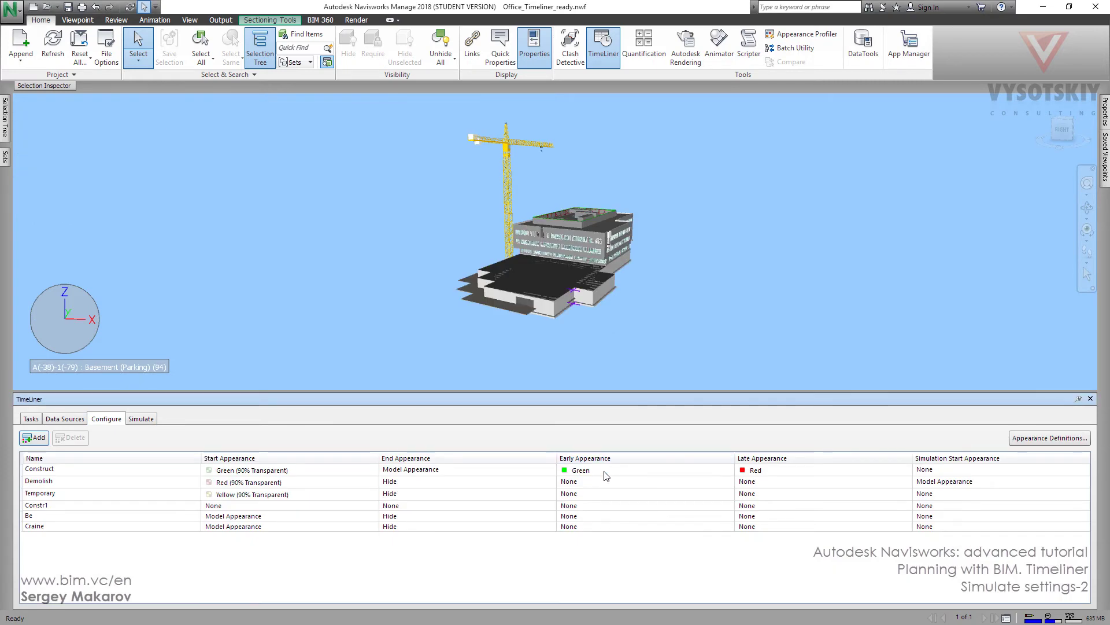
Give F.Part1 a planned end of 12.08.2017 and an actual end of 14.08.2017.
{"action": "left_click", "coordinate": [31, 418]}
{"action": "left_click", "coordinate": [214, 489]}
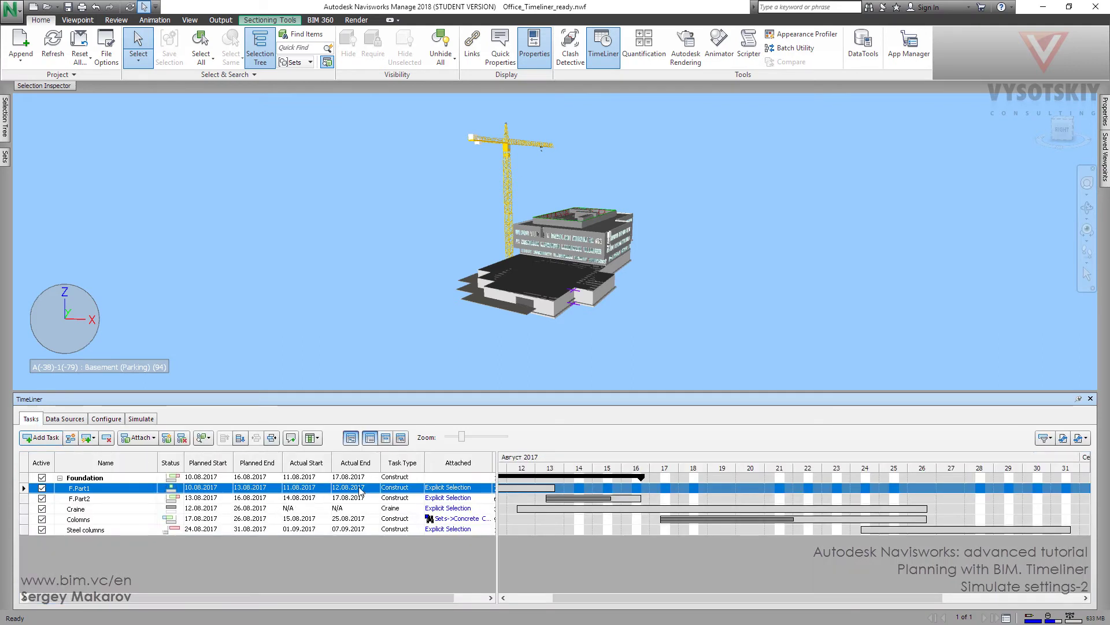
{"action": "left_click", "coordinate": [275, 490]}
{"action": "left_click", "coordinate": [277, 490]}
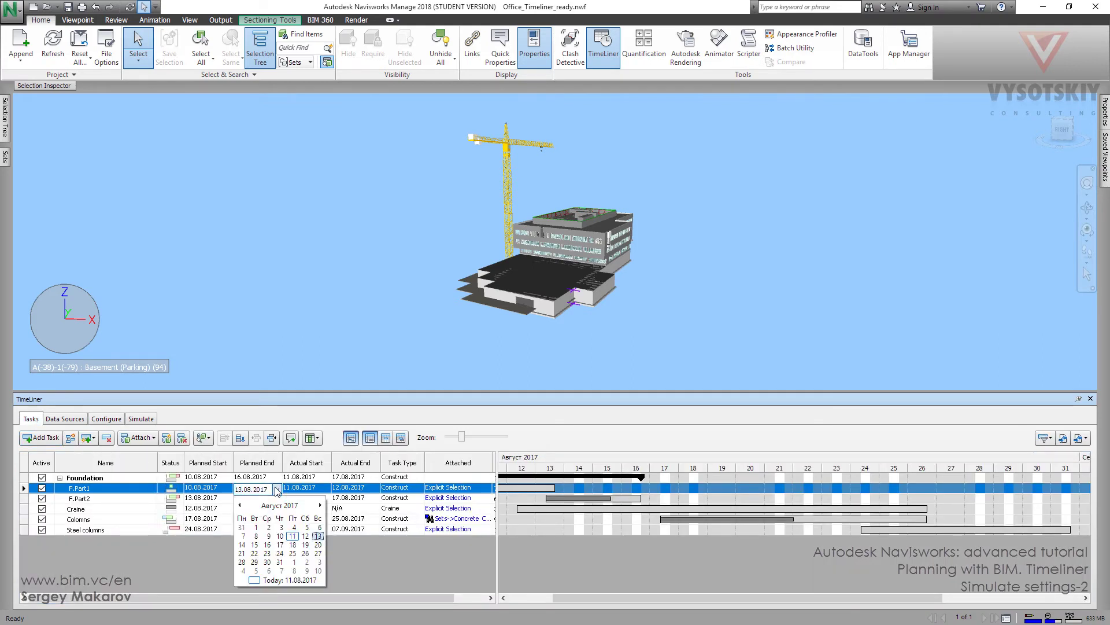
{"action": "left_click", "coordinate": [307, 539]}
{"action": "left_click", "coordinate": [365, 490]}
{"action": "left_click", "coordinate": [375, 489]}
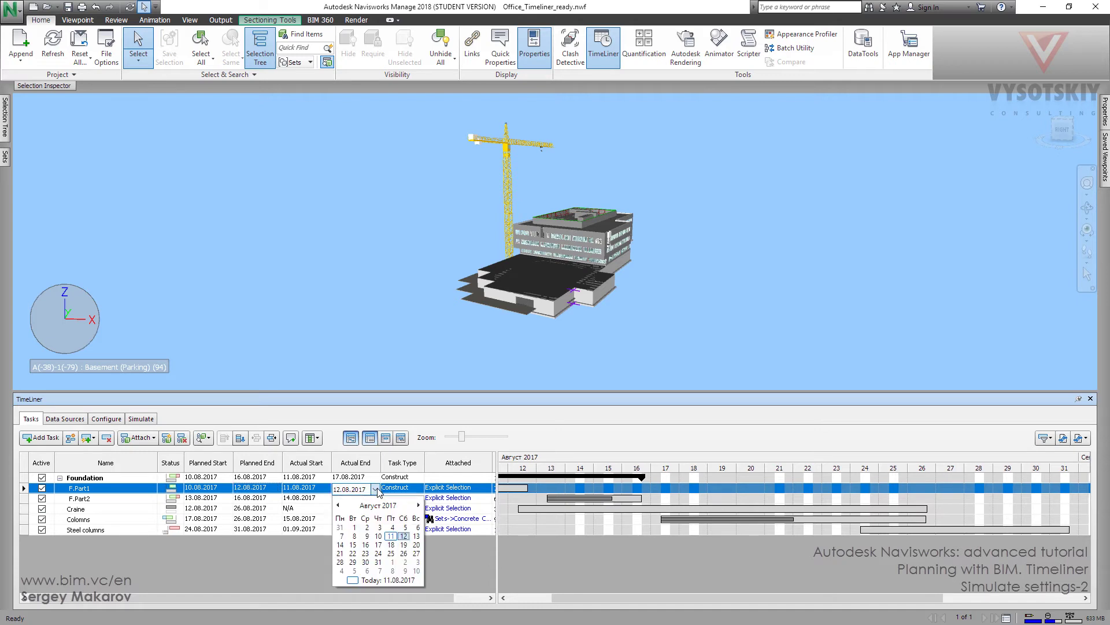
{"action": "left_click", "coordinate": [340, 545]}
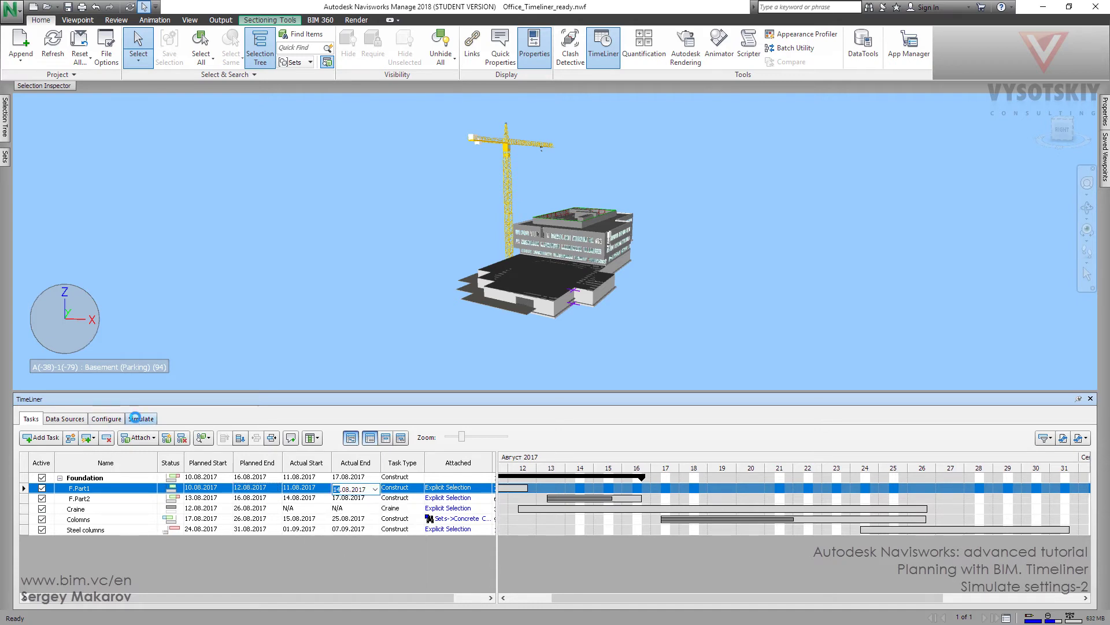
{"action": "left_click", "coordinate": [140, 418]}
Play the simulation through to 14.08.2017 and pause it.
{"action": "left_click", "coordinate": [109, 438]}
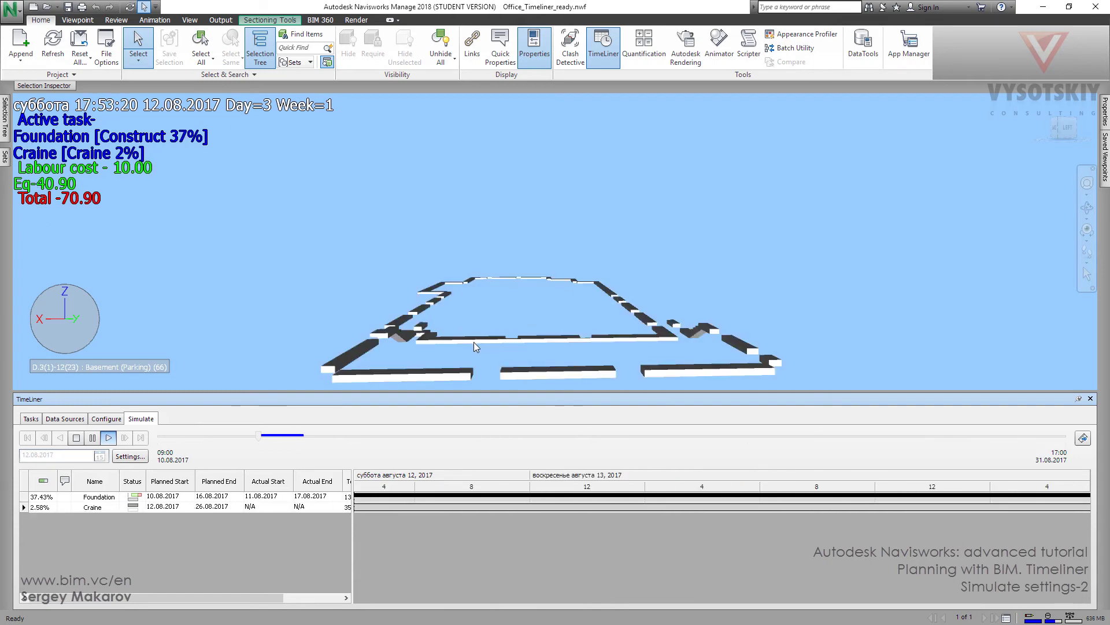
{"action": "left_click", "coordinate": [92, 438]}
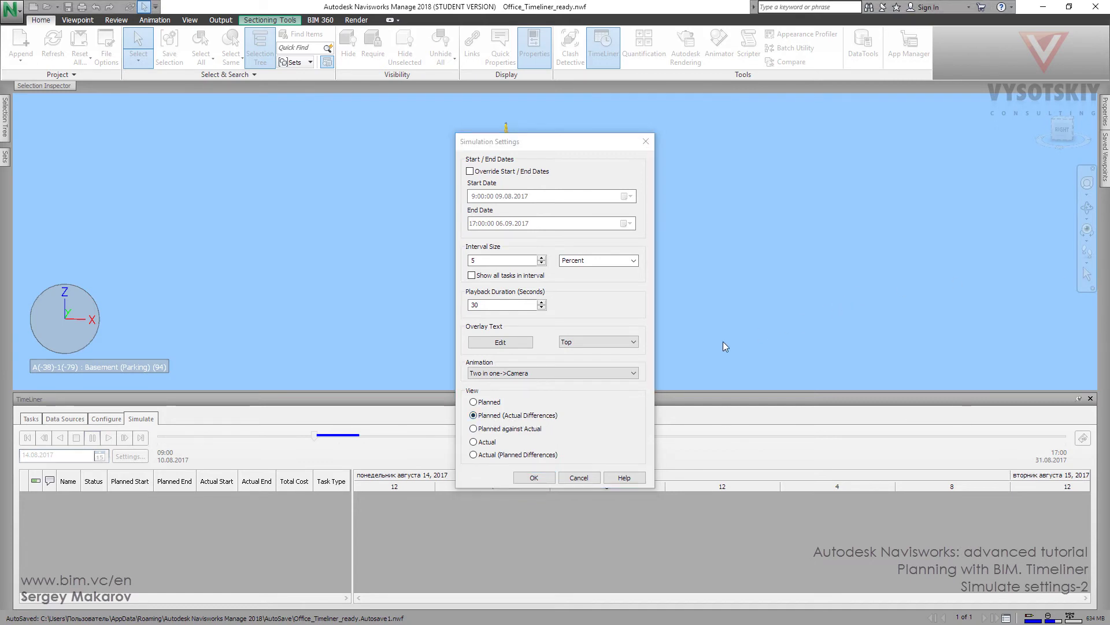
Switch the simulation view to Actual (Planned Differences) and return to the task list.
{"action": "left_click", "coordinate": [473, 455]}
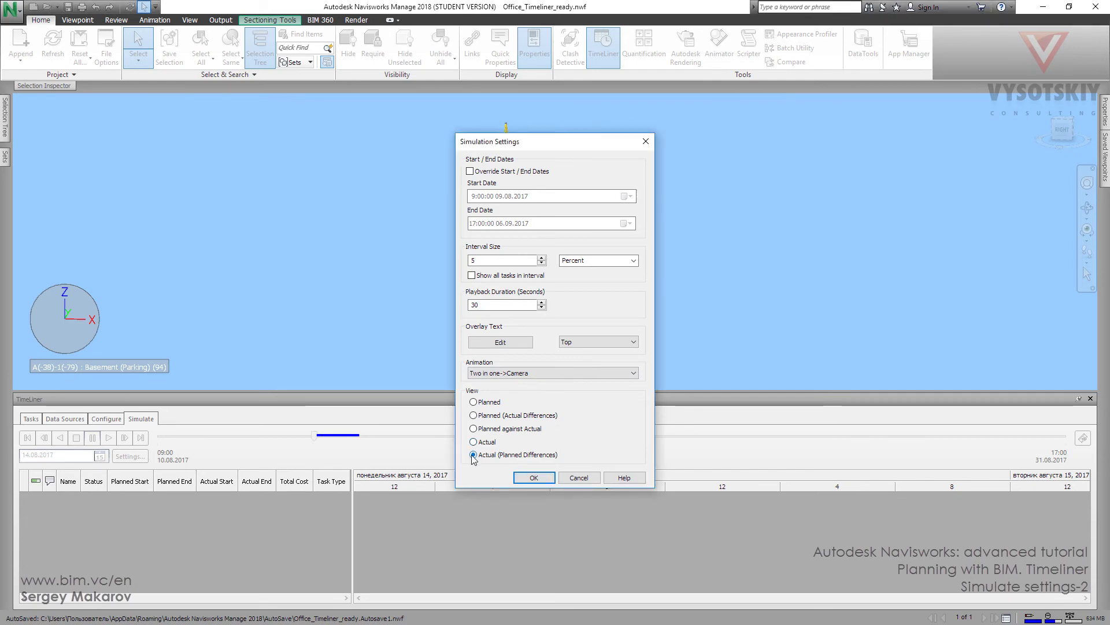
{"action": "left_click", "coordinate": [534, 477]}
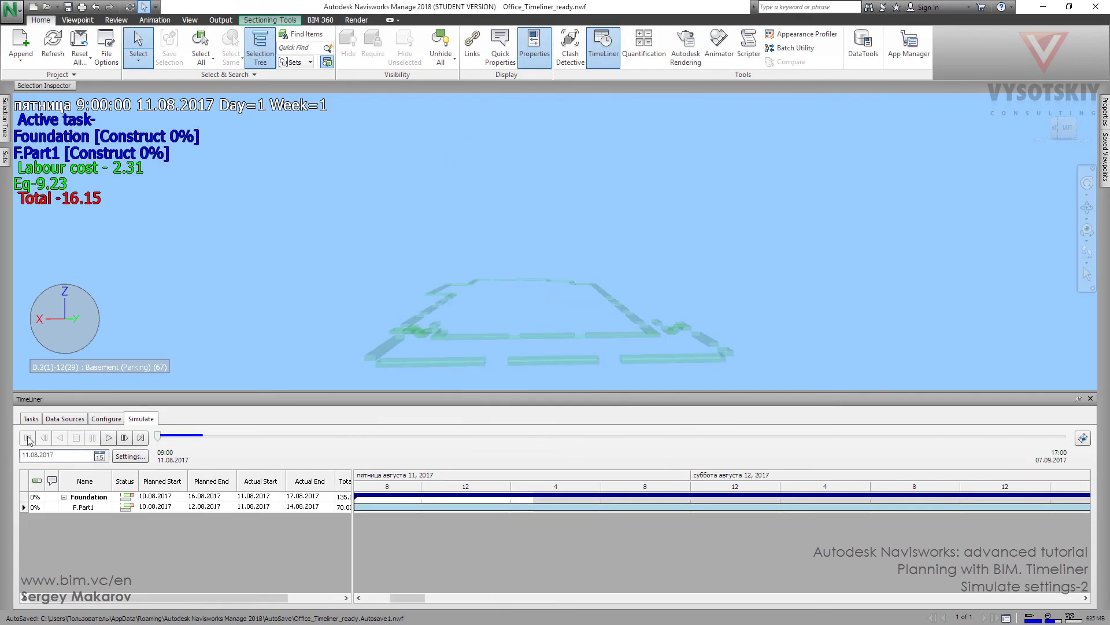
{"action": "left_click", "coordinate": [31, 418]}
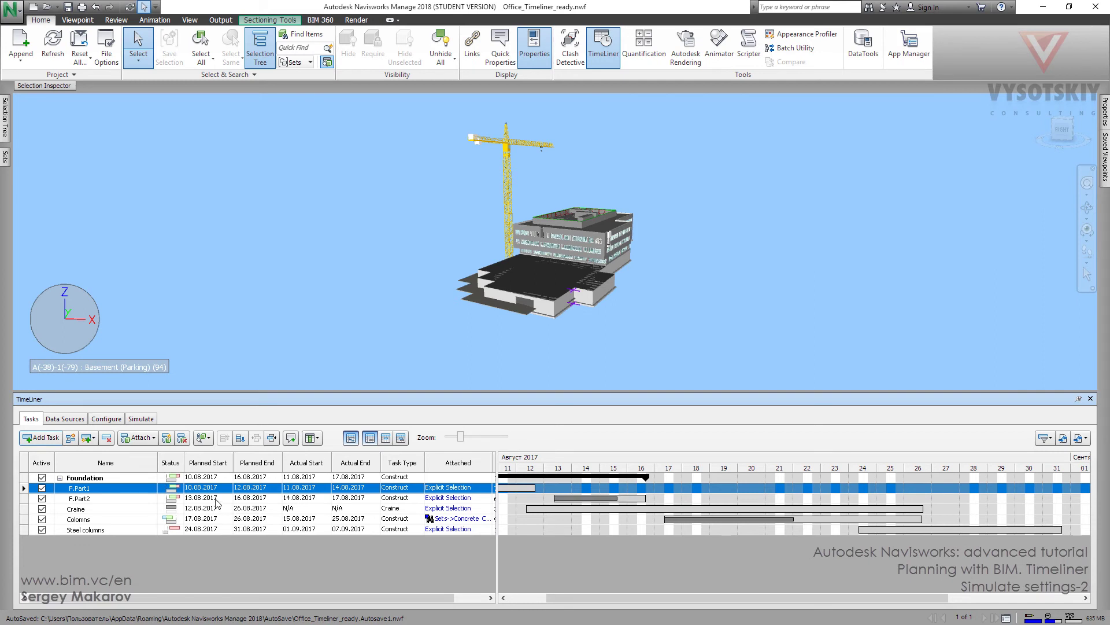
Set F.Part1's actual start to 09.08.2017 and view its green foundation walls in the simulation.
{"action": "left_click", "coordinate": [321, 487]}
{"action": "left_click", "coordinate": [327, 489]}
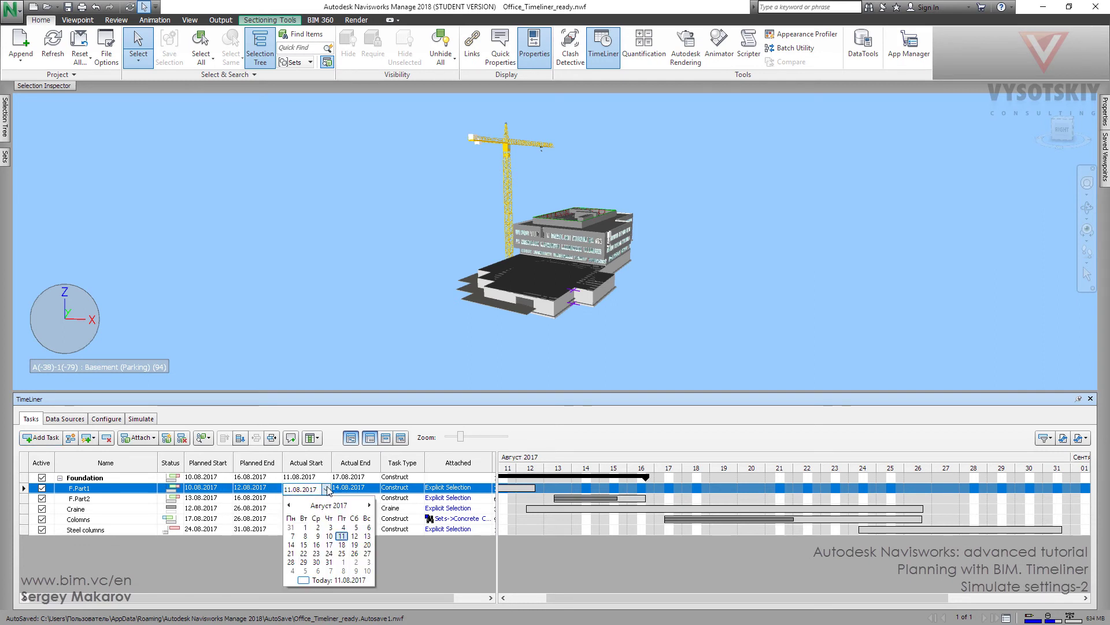
{"action": "left_click", "coordinate": [317, 536]}
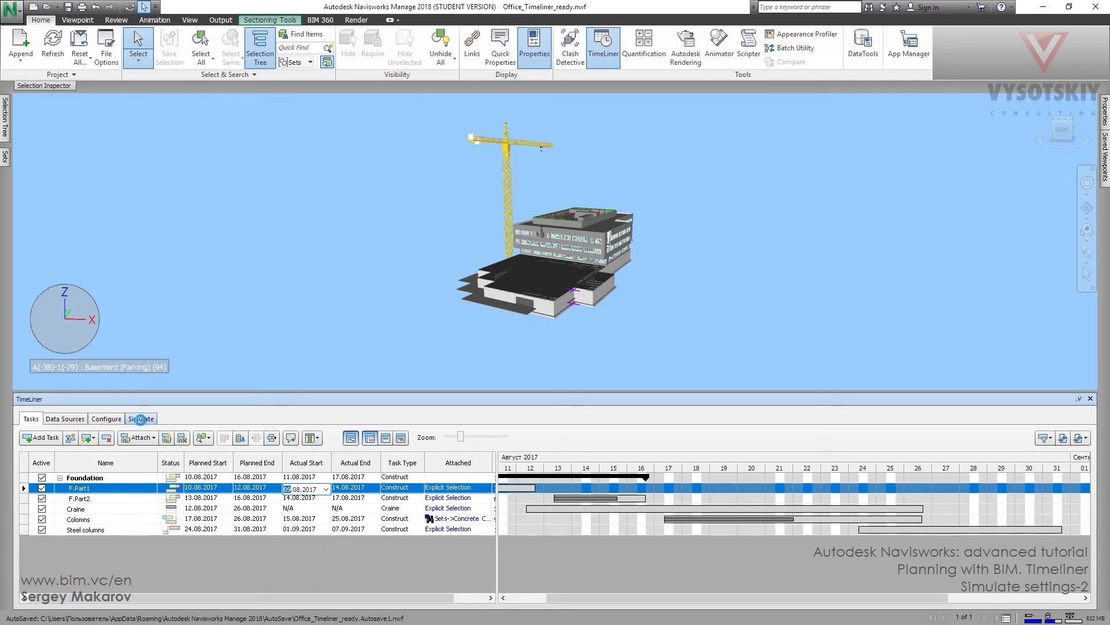
{"action": "left_click", "coordinate": [140, 419]}
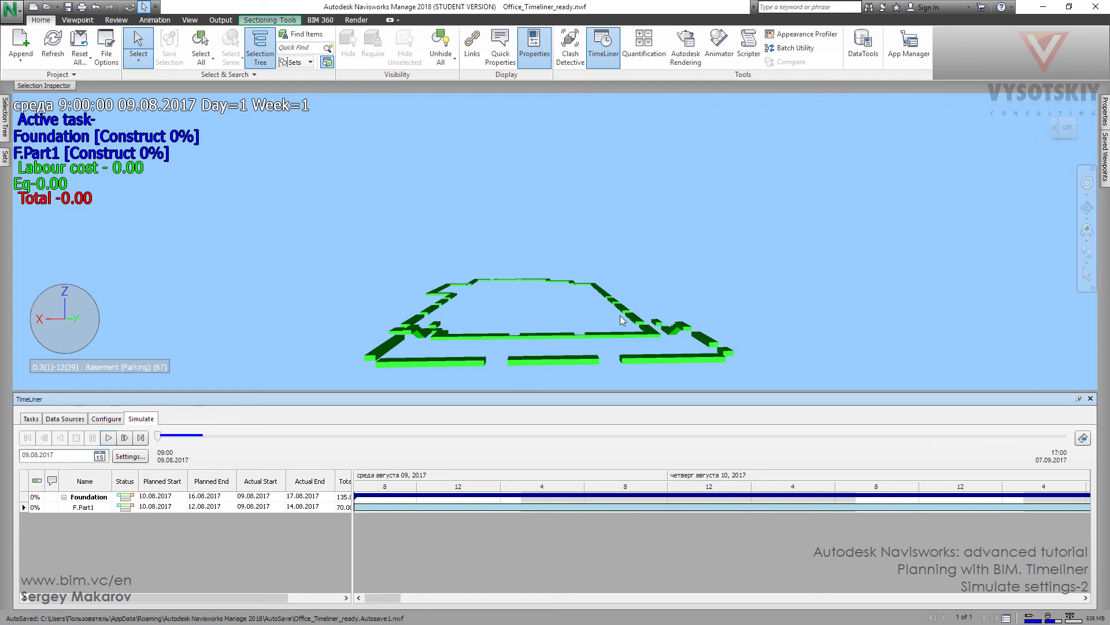
Replay the simulation to 13.08.2017 to see late F.Part1 in red, keeping the Actual (Planned Differences) view, then return to the task list.
{"action": "left_click", "coordinate": [108, 437]}
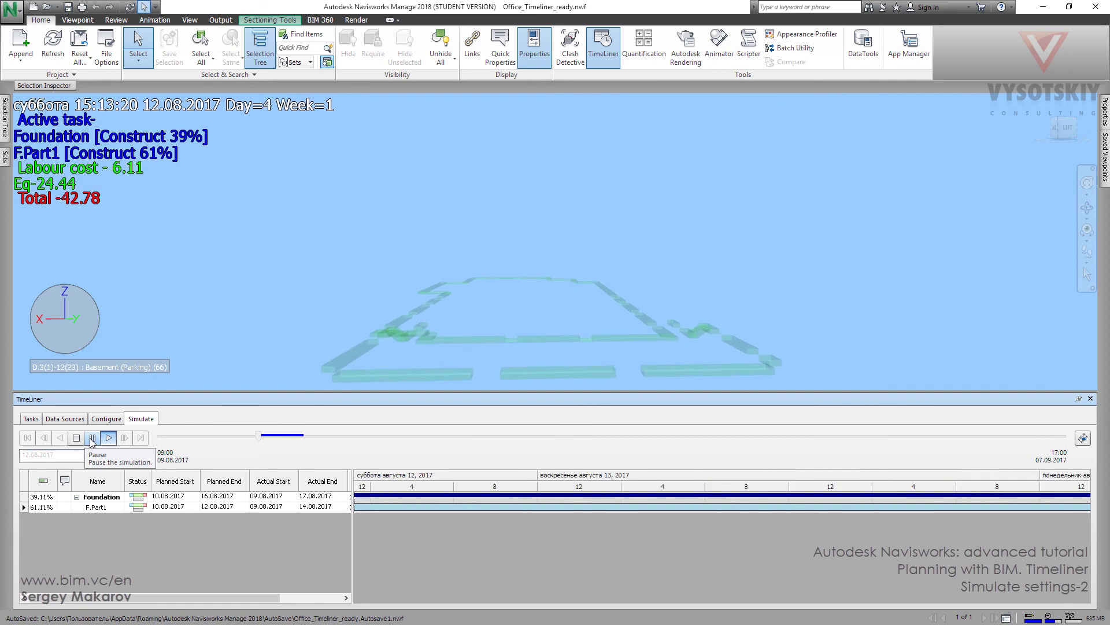
{"action": "left_click", "coordinate": [92, 438]}
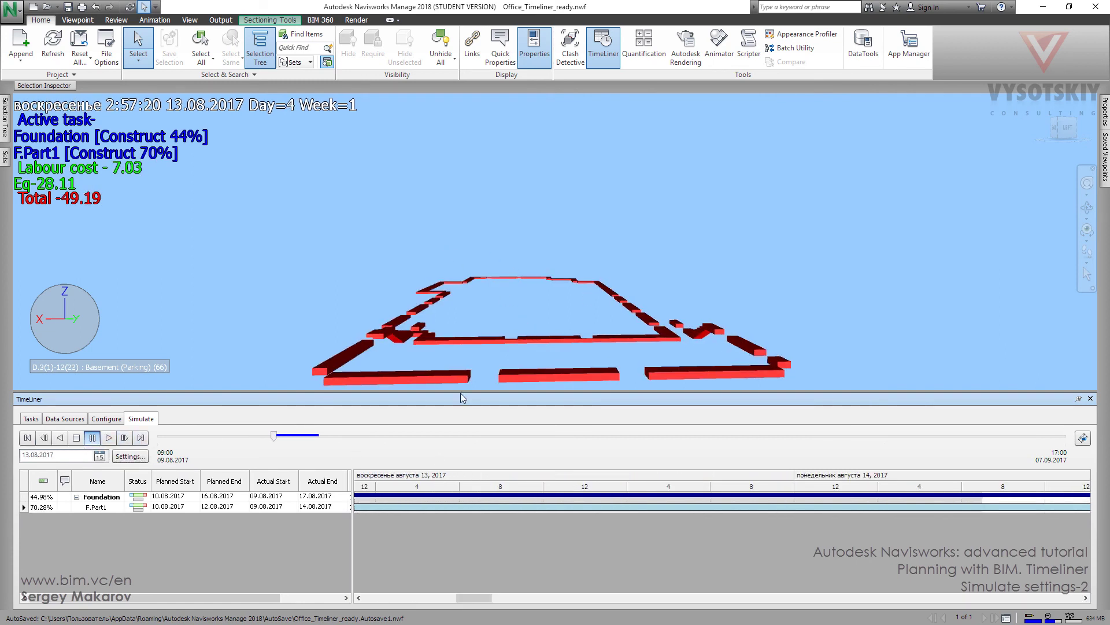
{"action": "left_click", "coordinate": [130, 456]}
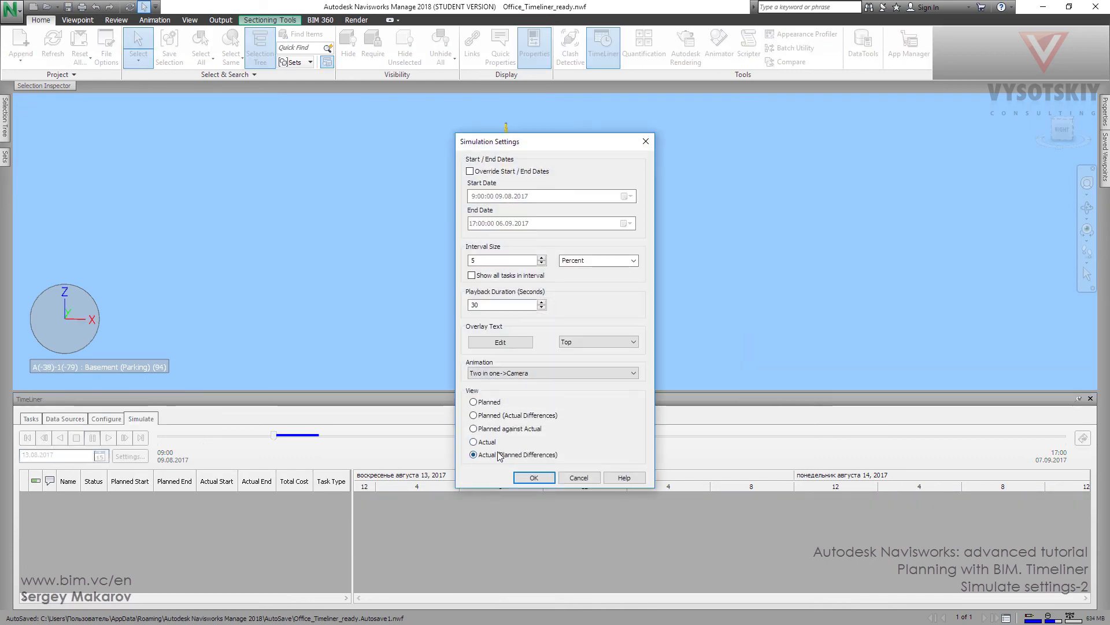
{"action": "left_click", "coordinate": [534, 478]}
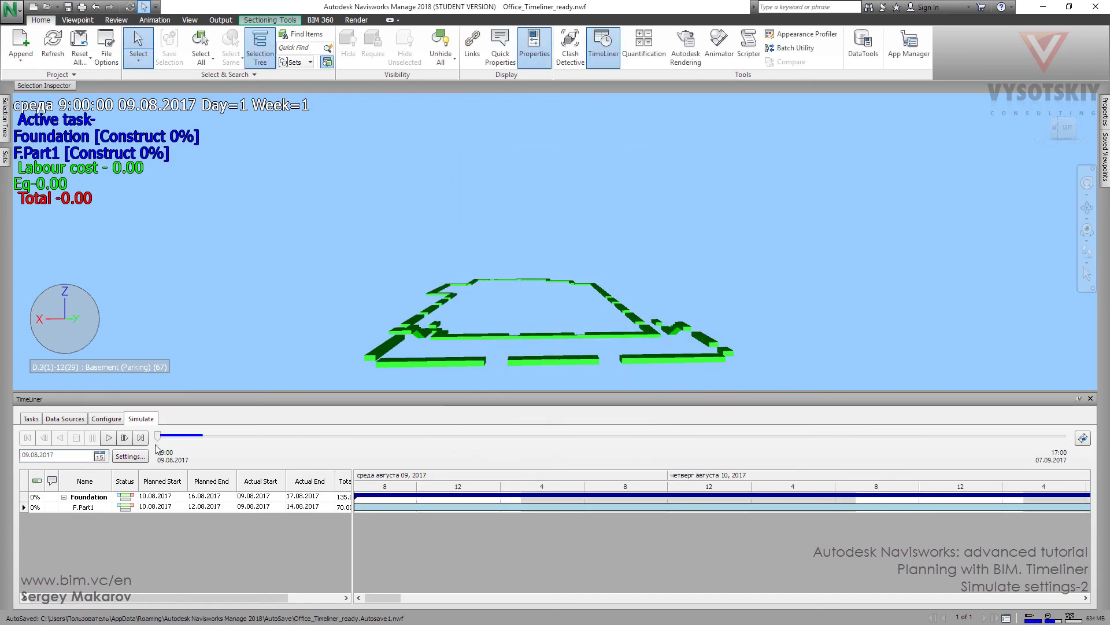
{"action": "left_click", "coordinate": [31, 419]}
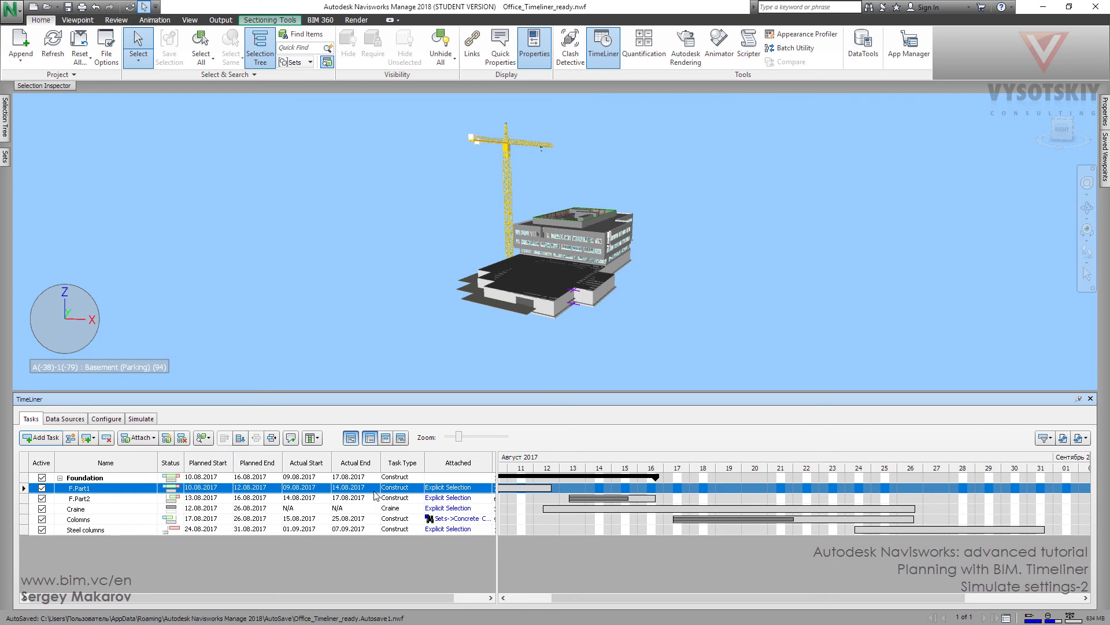
Change F.Part1's actual end date to 11.08.2017.
{"action": "left_click", "coordinate": [358, 487]}
{"action": "left_click", "coordinate": [375, 489]}
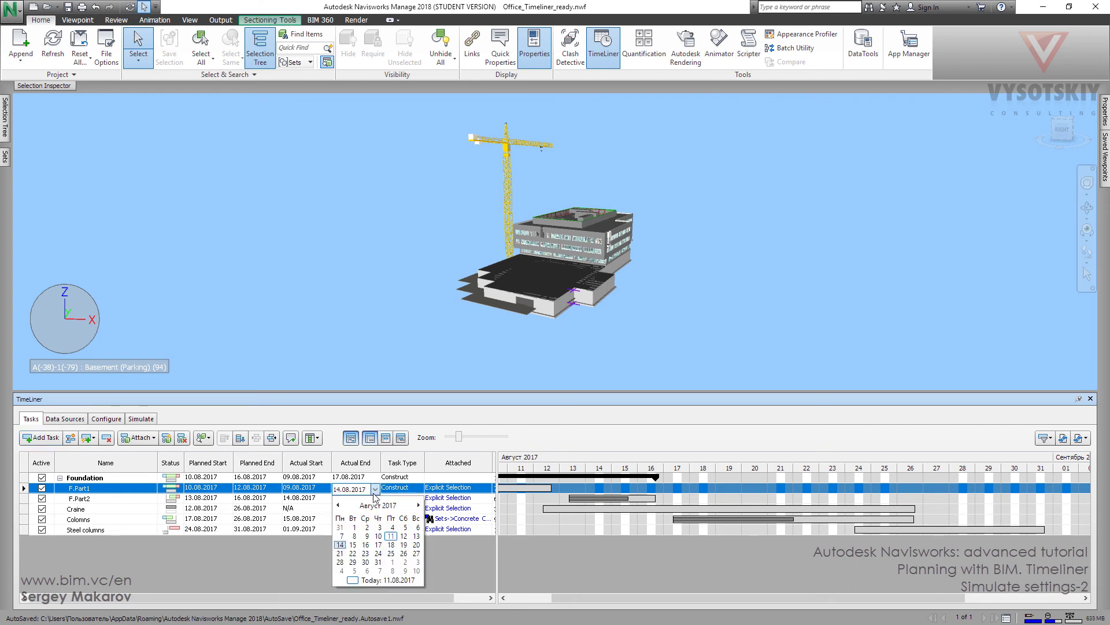
{"action": "left_click", "coordinate": [391, 536]}
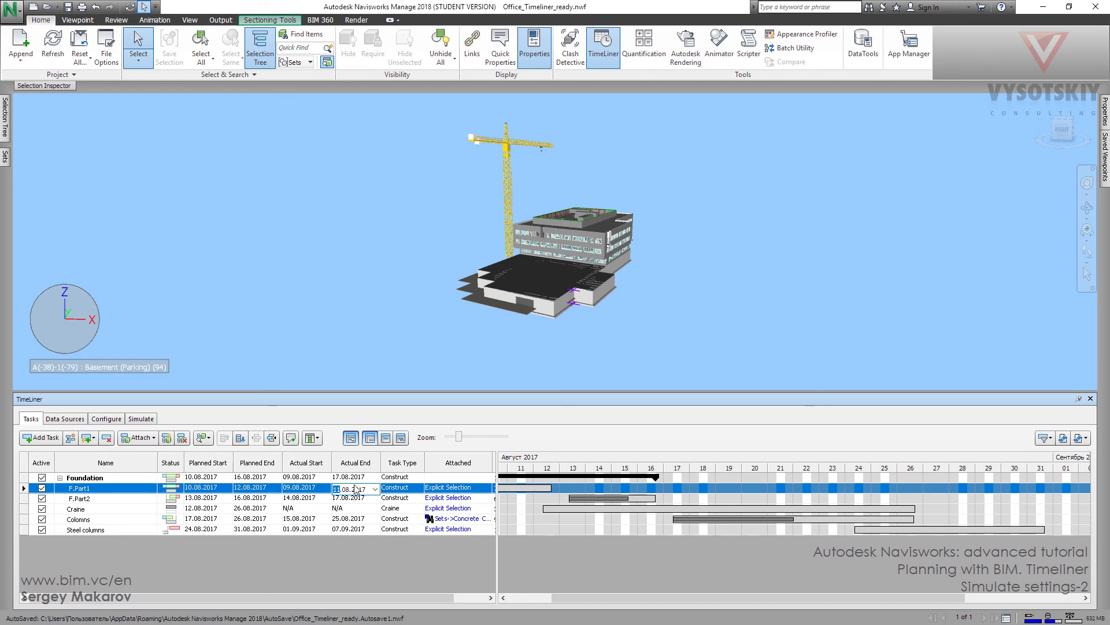
{"action": "left_click", "coordinate": [142, 421]}
Play the simulation and pause it at 12.08.2017, with only Foundation active at 37%.
{"action": "left_click", "coordinate": [108, 438]}
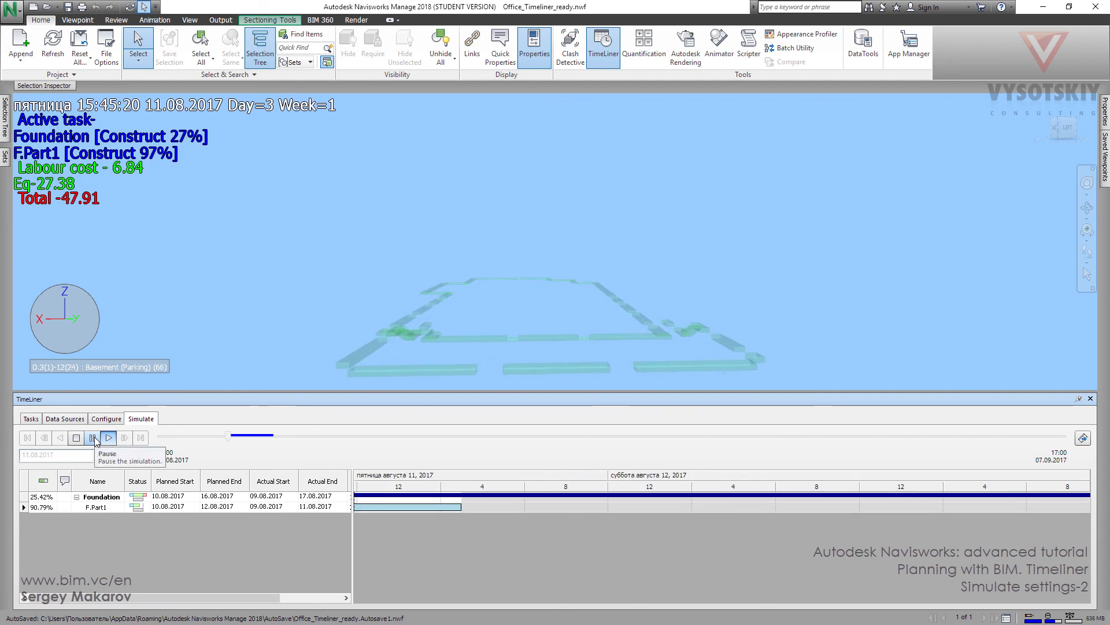
{"action": "left_click", "coordinate": [94, 438]}
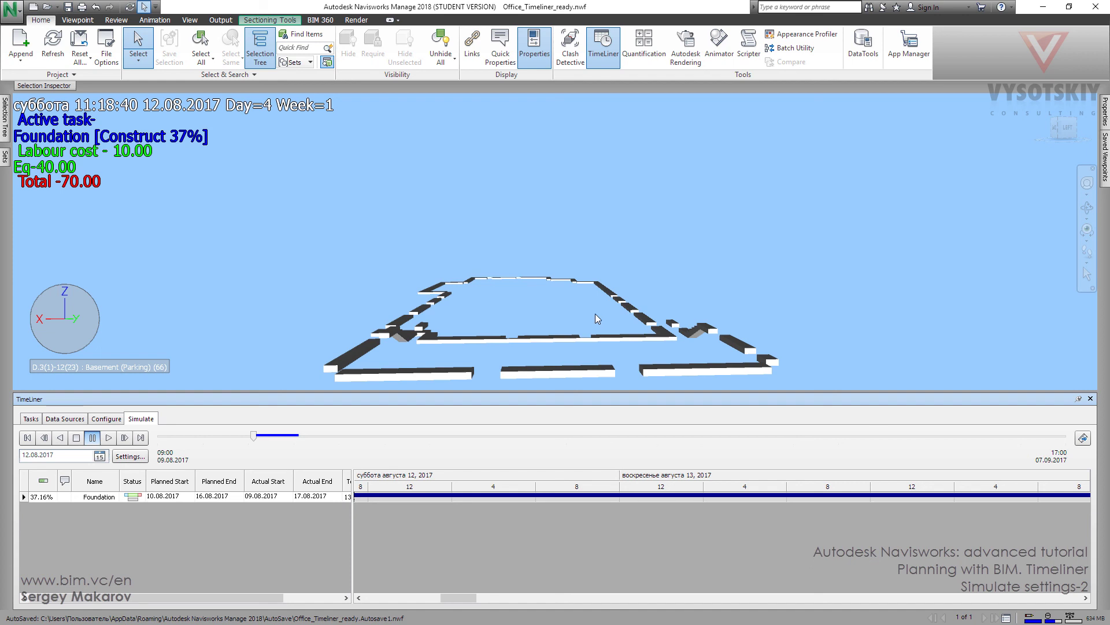
Open the Simulation Settings dialog, where the Actual (Planned Differences) view is selected.
{"action": "left_click", "coordinate": [129, 456]}
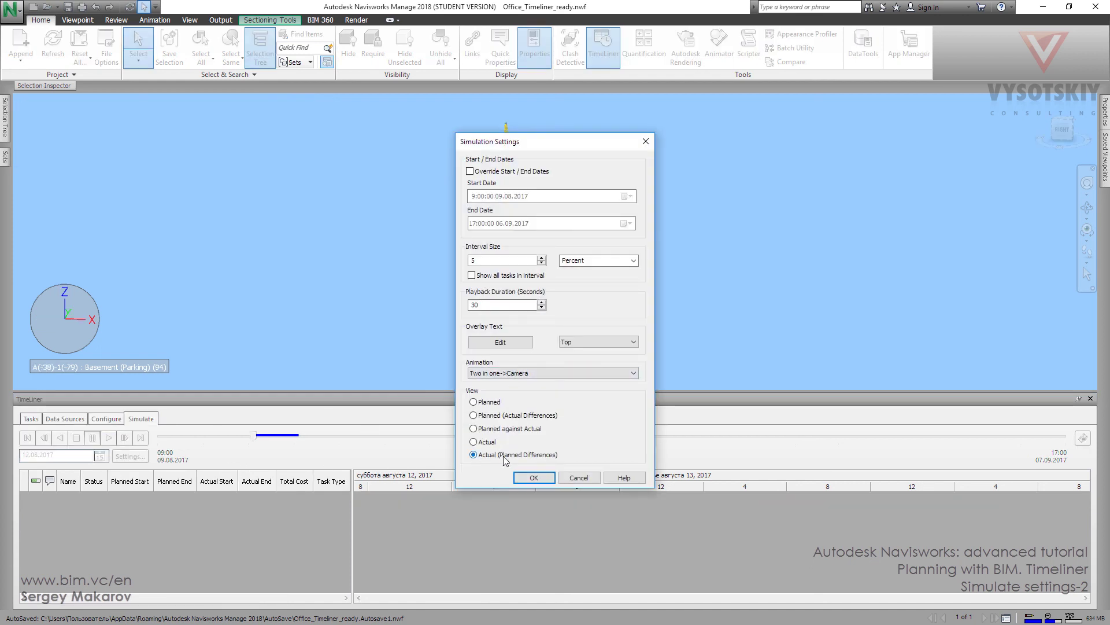